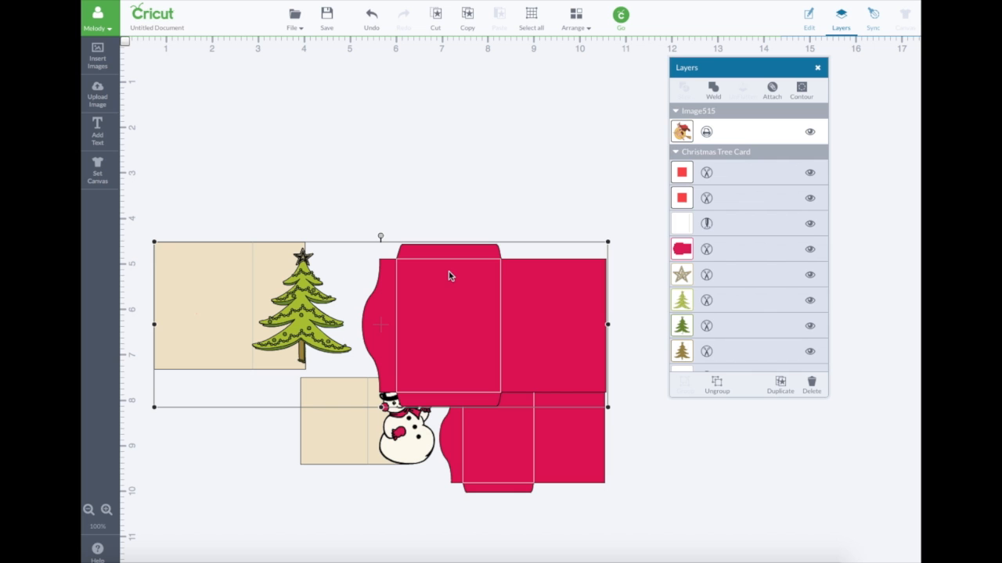
- Move the Christmas tree card group up to the canvas's upper-left corner and enlarge it to nearly the full visible canvas width
{"action": "left_click_drag", "start_coordinate": [417, 278], "coordinate": [428, 127]}
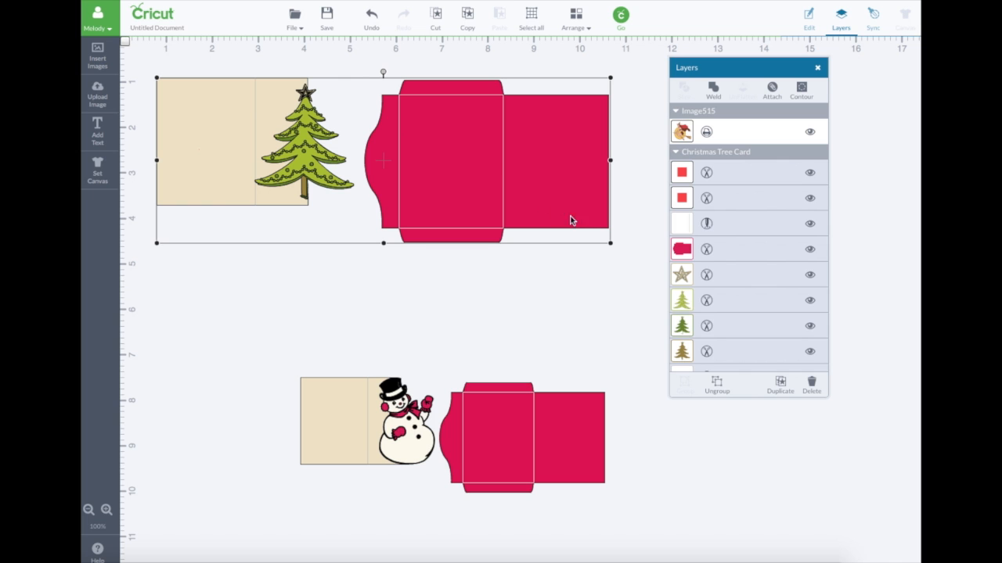
{"action": "left_click_drag", "start_coordinate": [610, 243], "coordinate": [576, 230]}
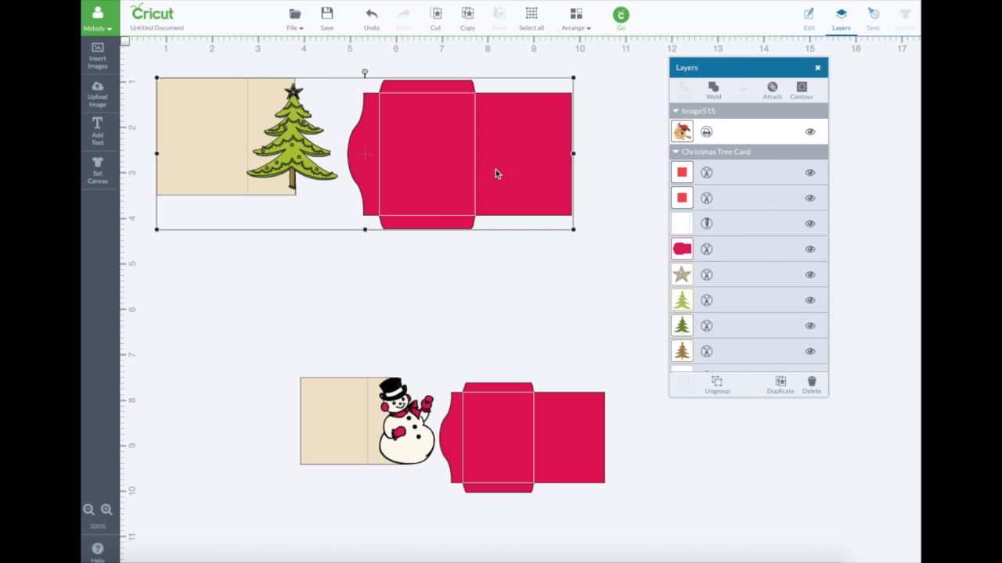
{"action": "left_click_drag", "start_coordinate": [573, 229], "coordinate": [909, 492]}
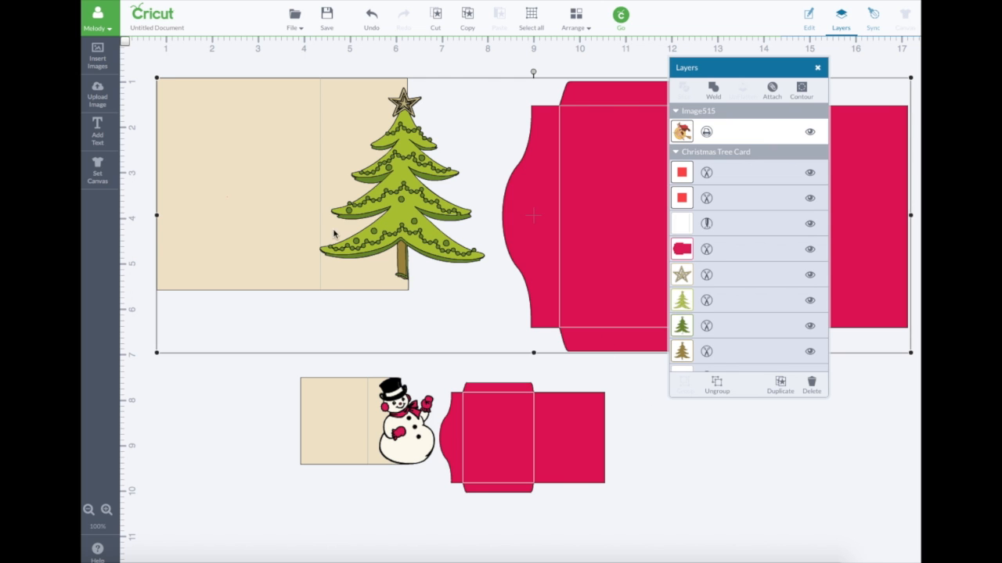
{"action": "left_click_drag", "start_coordinate": [327, 239], "coordinate": [303, 216]}
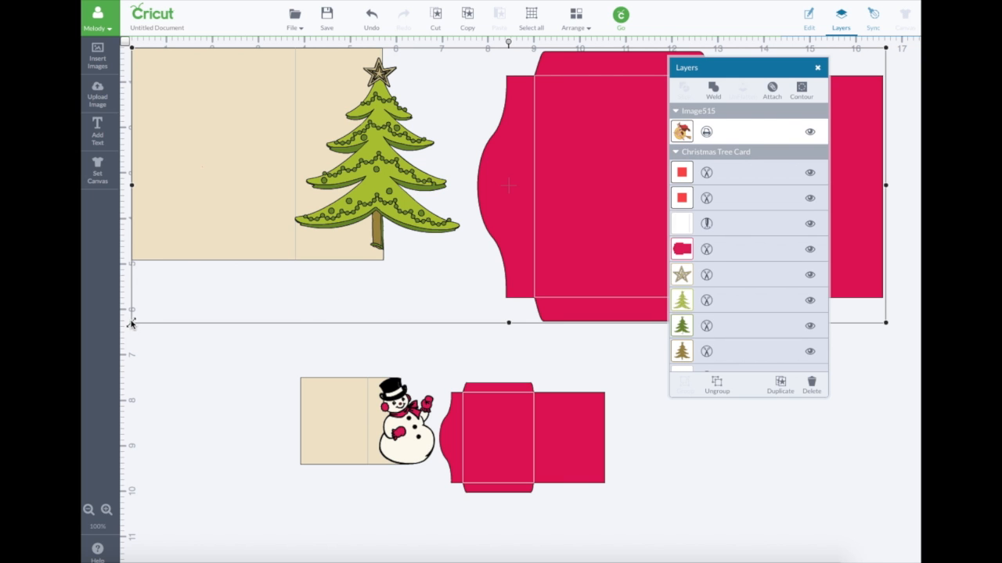
- Enlarge the Christmas tree card group further to about 19.47 × 7.12 in at the canvas's left edge and show its size settings
{"action": "left_click_drag", "start_coordinate": [131, 322], "coordinate": [108, 376]}
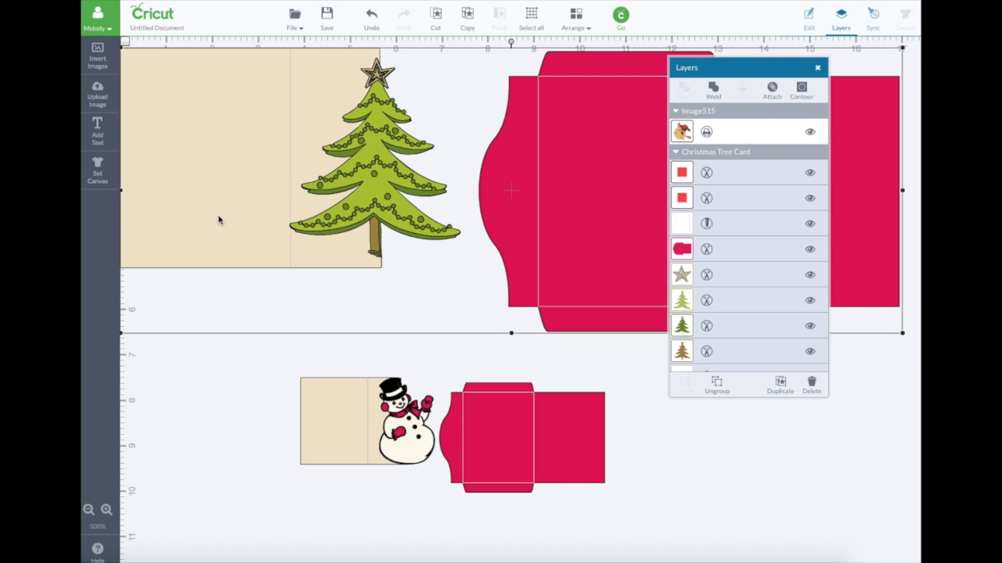
{"action": "left_click_drag", "start_coordinate": [219, 219], "coordinate": [287, 233]}
{"action": "left_click_drag", "start_coordinate": [188, 350], "coordinate": [121, 466]}
{"action": "left_click_drag", "start_coordinate": [254, 207], "coordinate": [271, 191]}
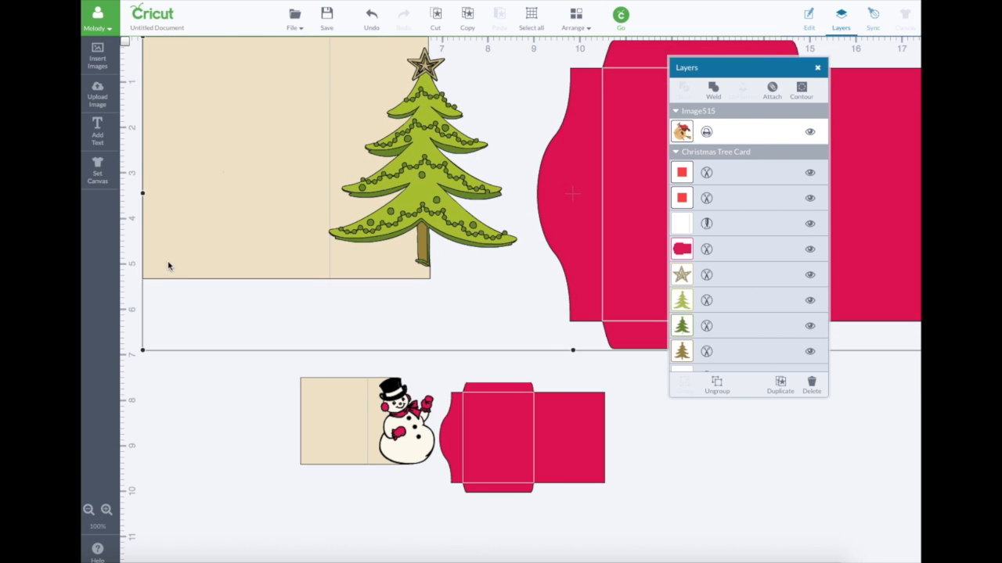
{"action": "left_click_drag", "start_coordinate": [143, 350], "coordinate": [118, 398]}
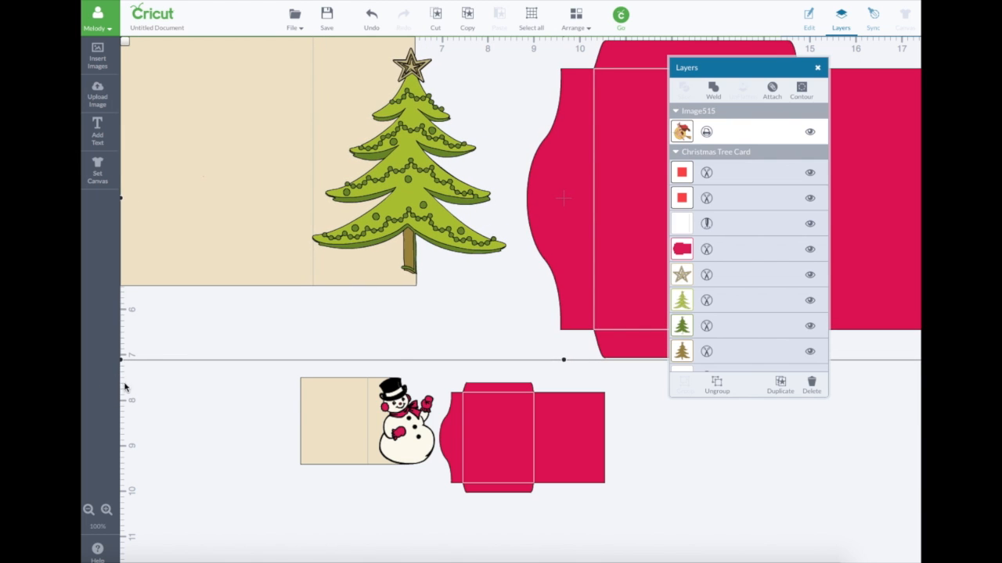
{"action": "left_click_drag", "start_coordinate": [123, 362], "coordinate": [117, 365]}
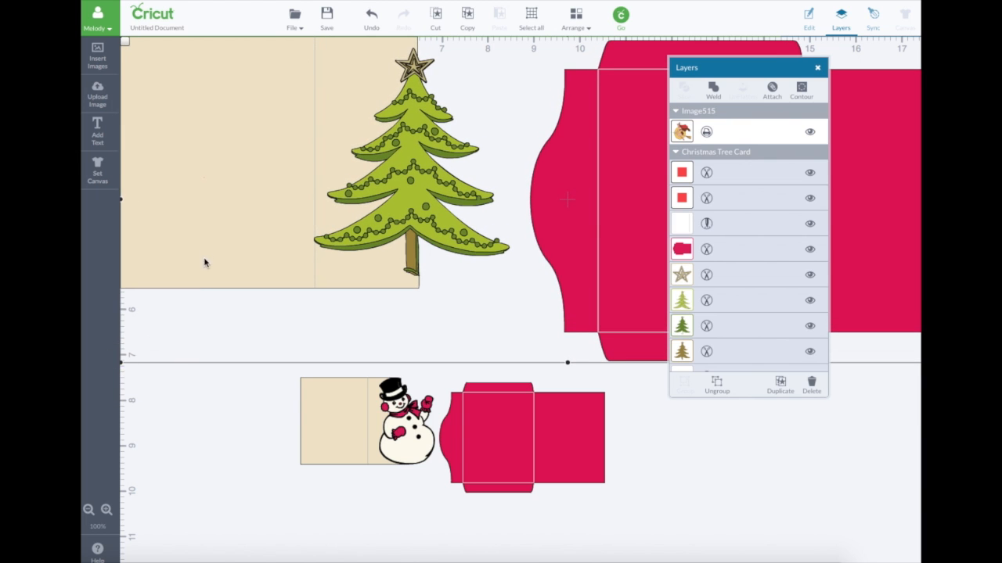
{"action": "left_click_drag", "start_coordinate": [206, 241], "coordinate": [201, 267]}
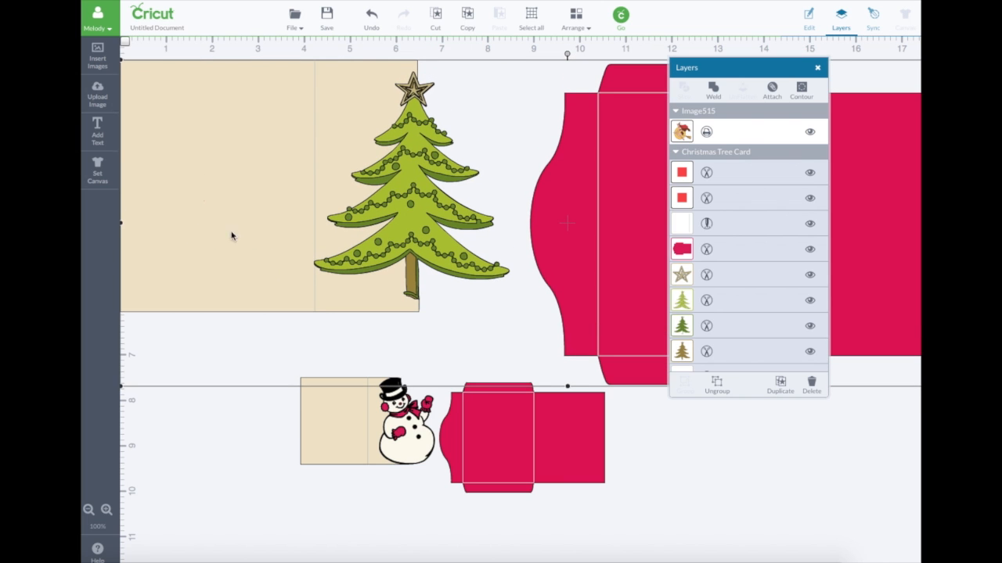
{"action": "left_click_drag", "start_coordinate": [247, 137], "coordinate": [224, 121]}
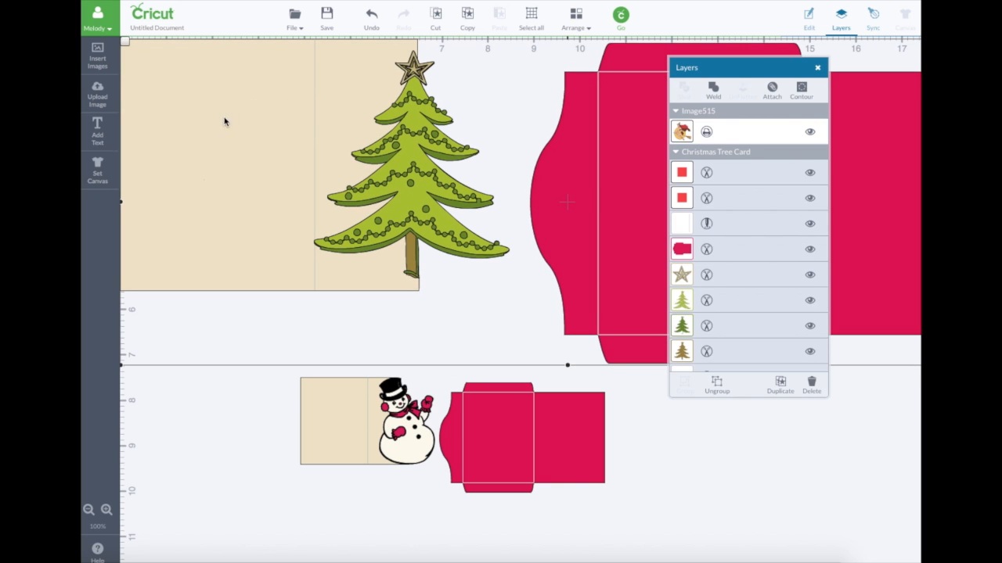
{"action": "left_click", "coordinate": [809, 19]}
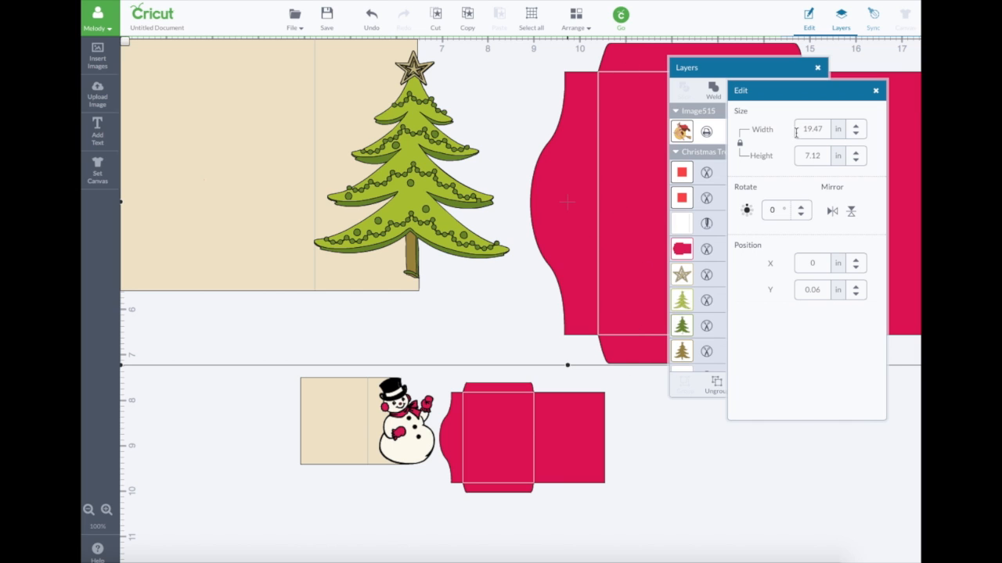
- Move the Christmas tree card group to about X 9.14 in, Y 7.65 in, and the snowman card group up to the canvas's top edge
{"action": "mouse_move", "coordinate": [287, 150]}
{"action": "left_mouse_down"}
{"action": "mouse_move", "coordinate": [309, 164]}
{"action": "mouse_move", "coordinate": [297, 159]}
{"action": "left_mouse_up"}
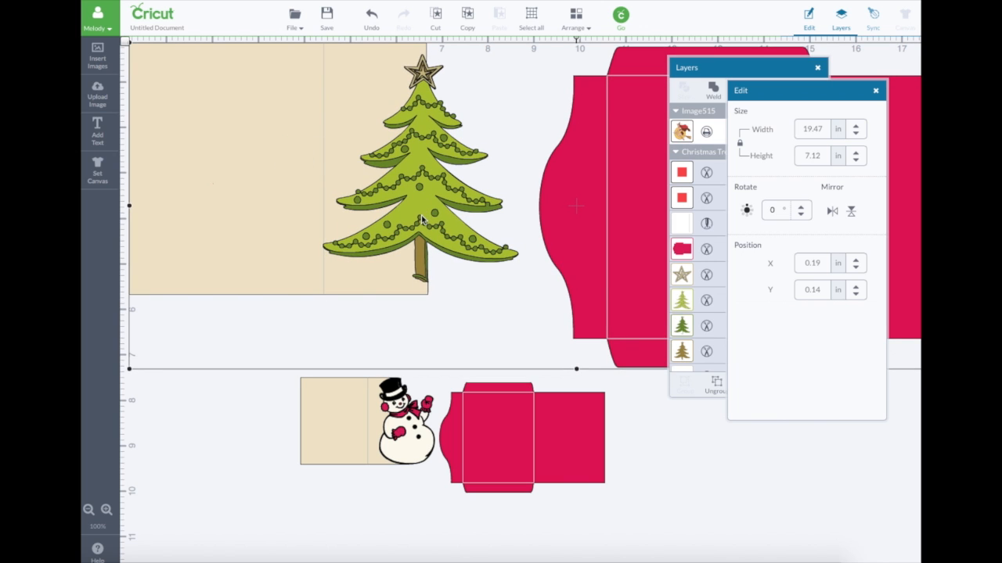
{"action": "left_click_drag", "start_coordinate": [407, 205], "coordinate": [370, 205]}
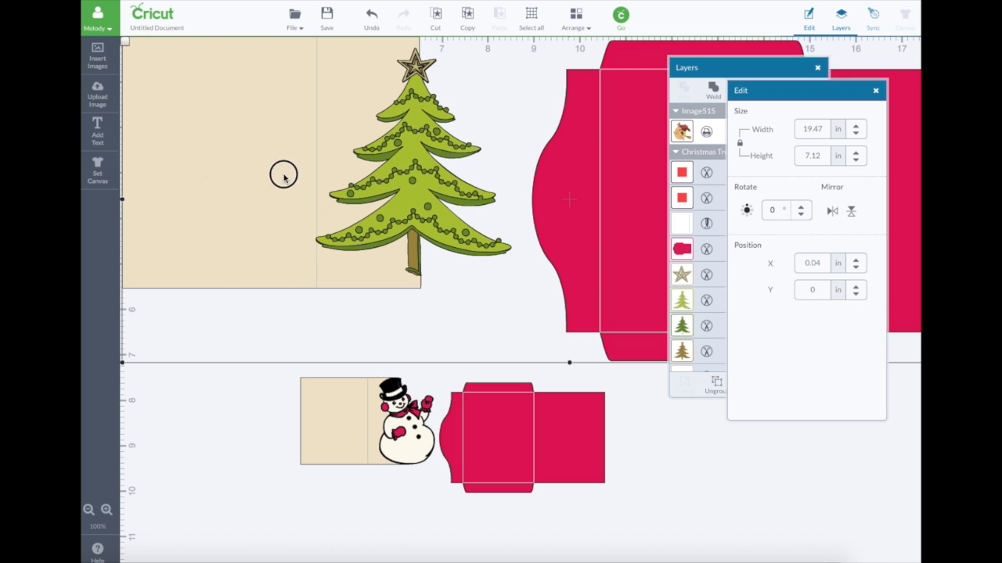
{"action": "left_click_drag", "start_coordinate": [282, 172], "coordinate": [630, 333]}
{"action": "left_click_drag", "start_coordinate": [368, 454], "coordinate": [268, 114]}
{"action": "left_click_drag", "start_coordinate": [515, 251], "coordinate": [595, 446]}
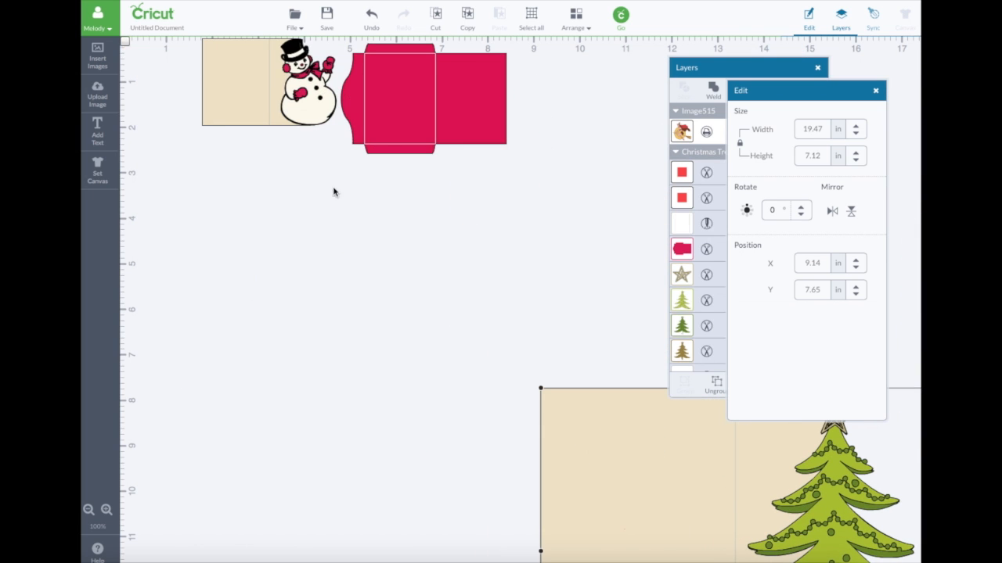
- Enlarge the snowman card group to about 18.61 × 7.06 in and place it at about X 0, Y 0.78 in
{"action": "left_click_drag", "start_coordinate": [264, 72], "coordinate": [163, 67]}
{"action": "left_click_drag", "start_coordinate": [428, 157], "coordinate": [817, 530]}
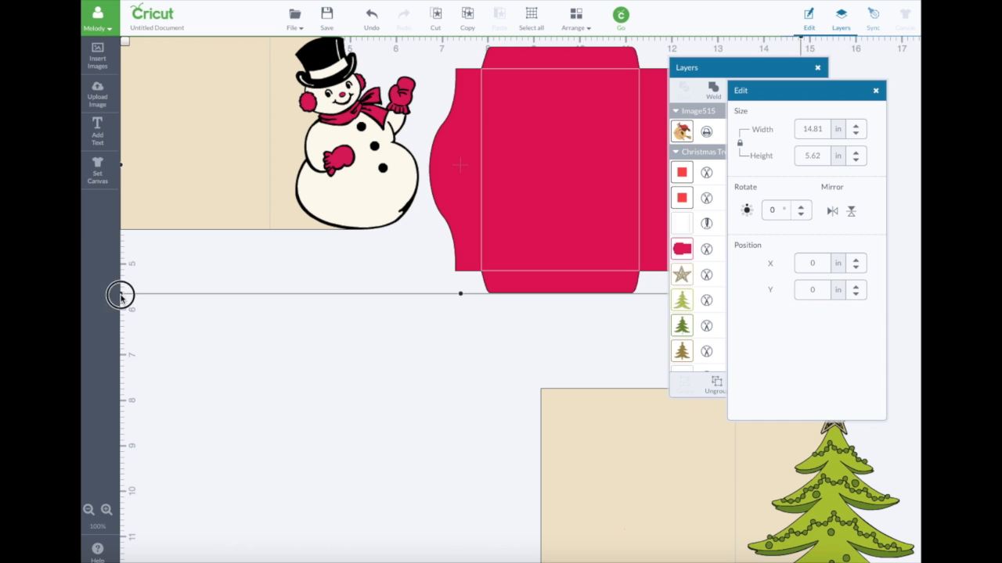
{"action": "left_click_drag", "start_coordinate": [122, 295], "coordinate": [86, 387]}
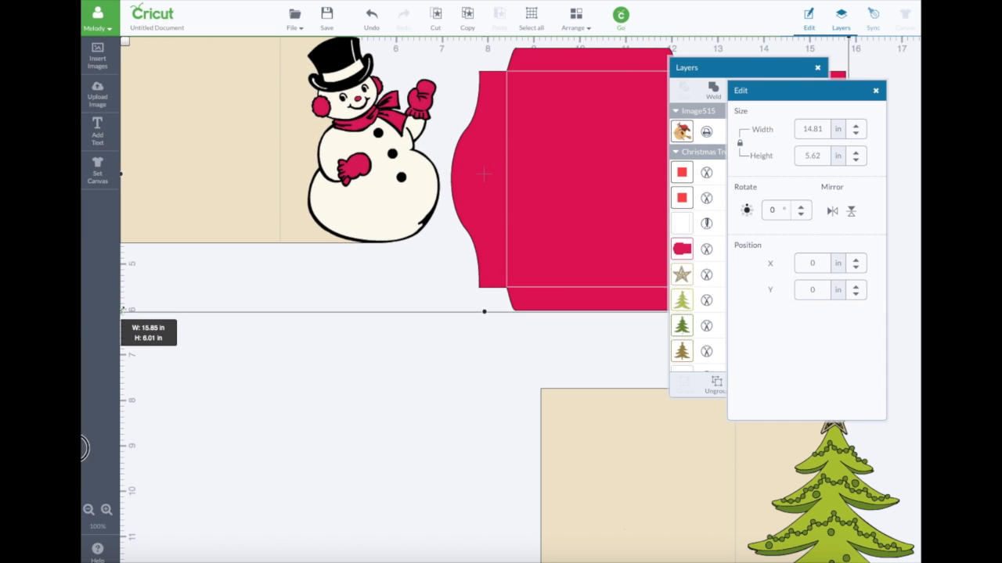
{"action": "left_click_drag", "start_coordinate": [224, 145], "coordinate": [342, 166]}
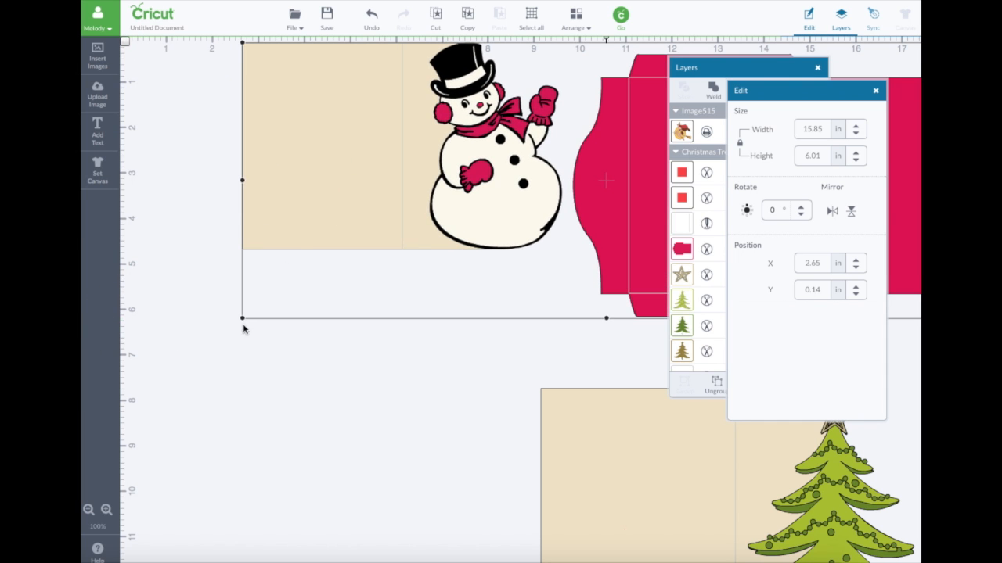
{"action": "left_click_drag", "start_coordinate": [243, 317], "coordinate": [126, 427]}
{"action": "left_click_drag", "start_coordinate": [268, 222], "coordinate": [266, 220]}
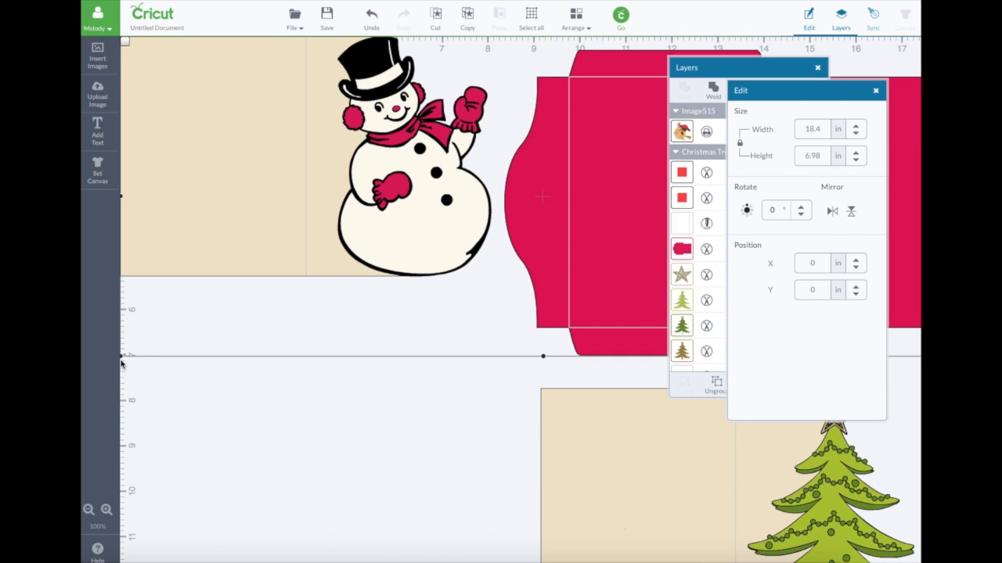
{"action": "left_click_drag", "start_coordinate": [122, 360], "coordinate": [117, 362]}
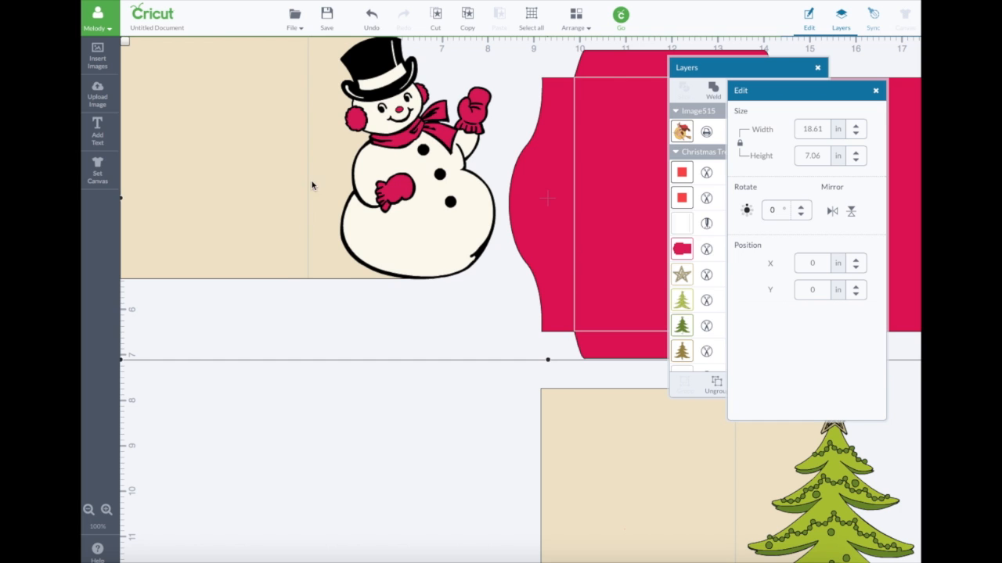
{"action": "left_click_drag", "start_coordinate": [311, 185], "coordinate": [305, 221]}
- Ungroup the Snowman Card and shift its red envelope away from the card to about X 8.7 in, Y 0.86 in
{"action": "scroll", "coordinate": [723, 261], "scroll_direction": "down", "scroll_amount": 5}
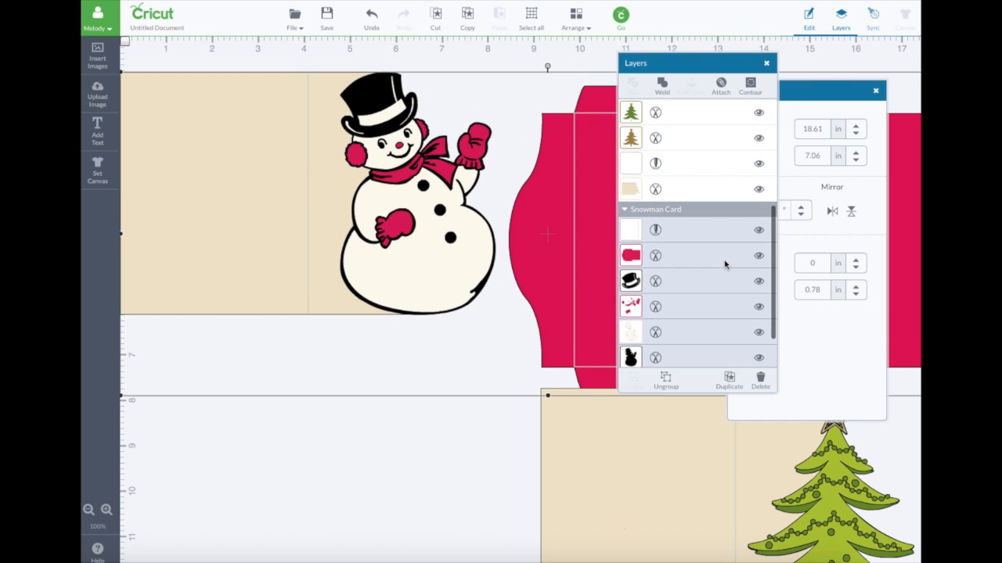
{"action": "scroll", "coordinate": [724, 264], "scroll_direction": "up", "scroll_amount": 3}
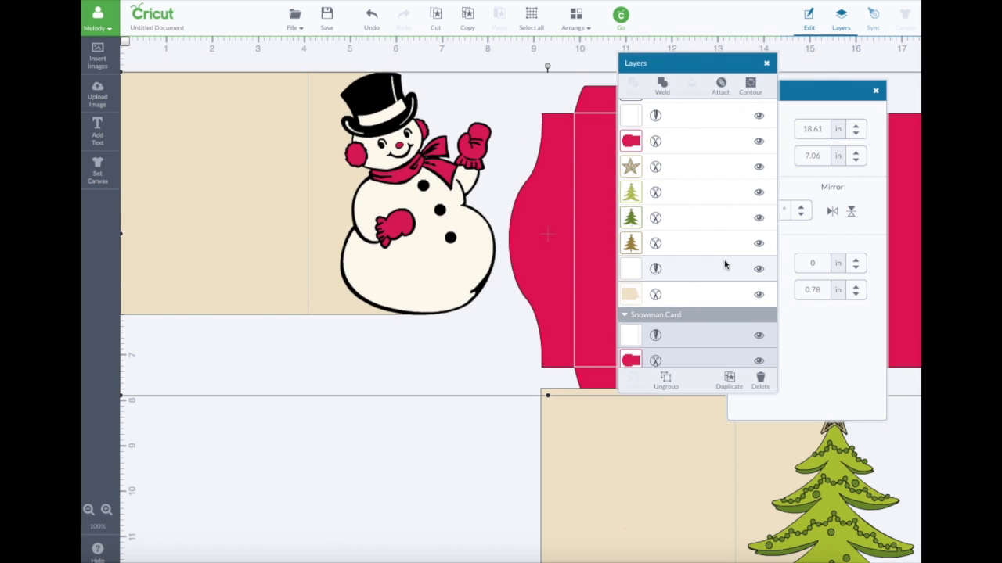
{"action": "scroll", "coordinate": [724, 265], "scroll_direction": "down", "scroll_amount": 5}
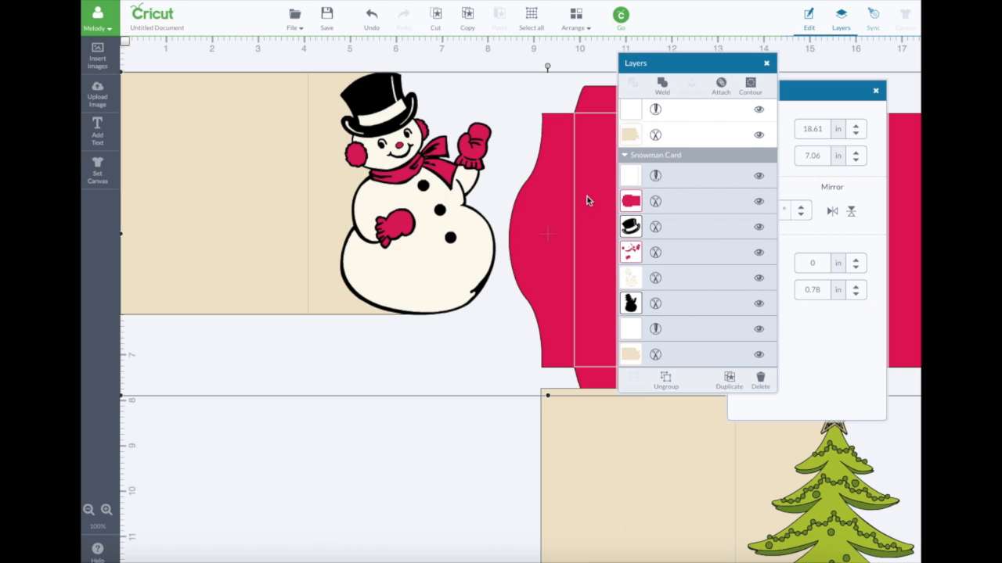
{"action": "left_click", "coordinate": [666, 380]}
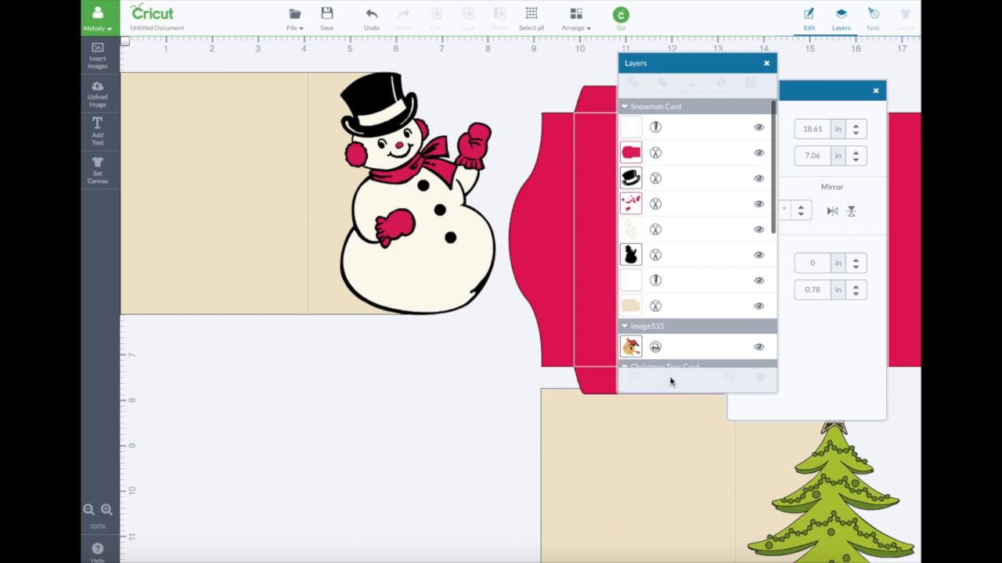
{"action": "left_click_drag", "start_coordinate": [533, 239], "coordinate": [545, 231]}
- Check the width and height of the snowman's card base and of its red envelope separately
{"action": "left_click", "coordinate": [331, 178]}
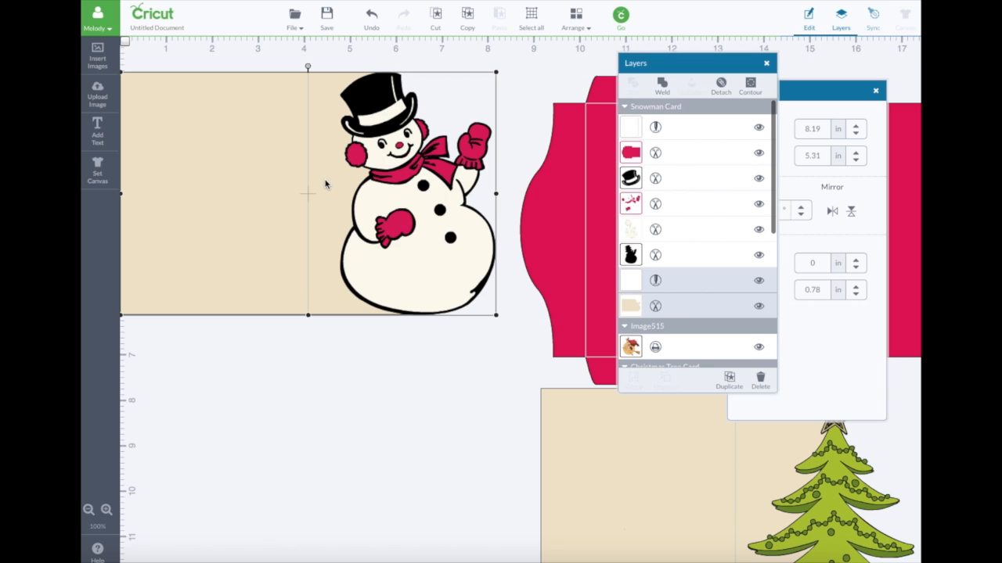
{"action": "left_click", "coordinate": [822, 108]}
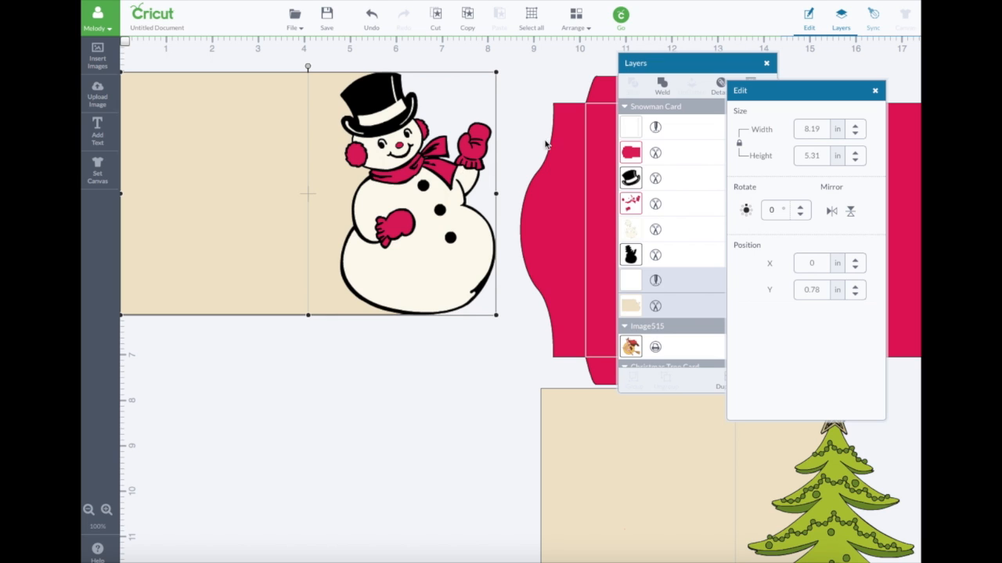
{"action": "left_click", "coordinate": [563, 177]}
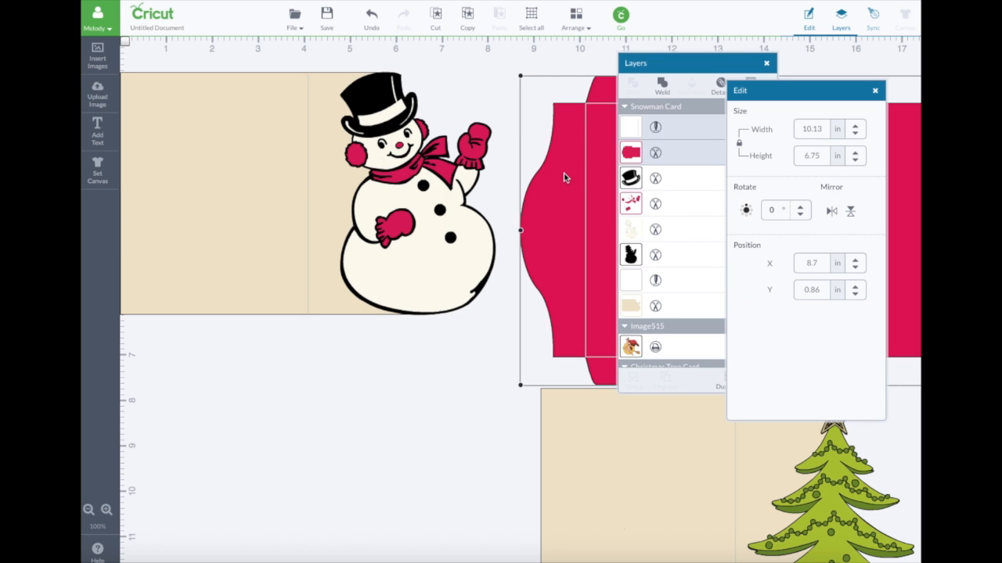
- Duplicate the snowman's red scarf and mittens layer and place the copy below the card at about X 4.22 in, Y 6.8 in
{"action": "left_click", "coordinate": [427, 163]}
{"action": "left_click", "coordinate": [765, 92]}
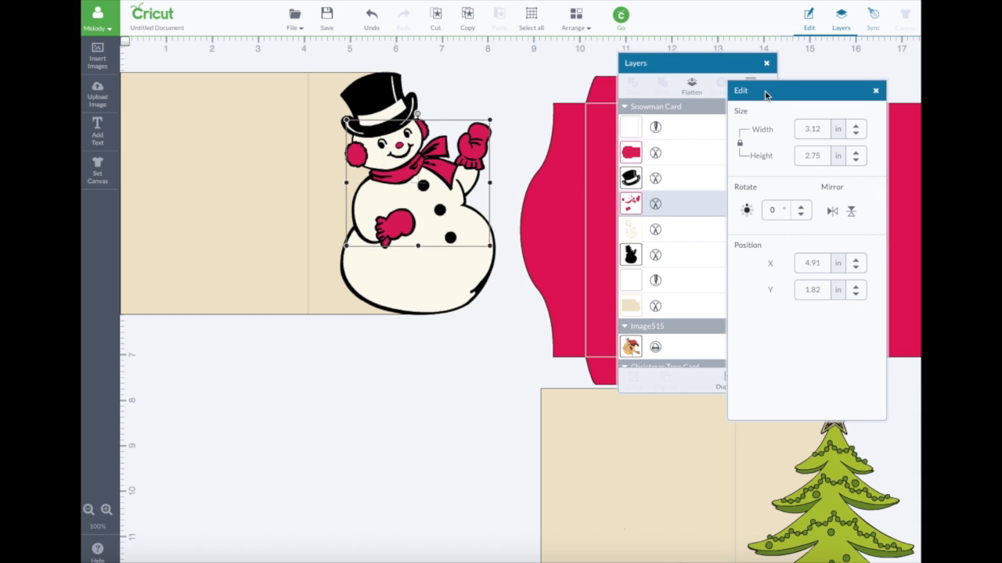
{"action": "left_click_drag", "start_coordinate": [765, 92], "coordinate": [790, 99]}
{"action": "left_click_drag", "start_coordinate": [677, 63], "coordinate": [617, 51]}
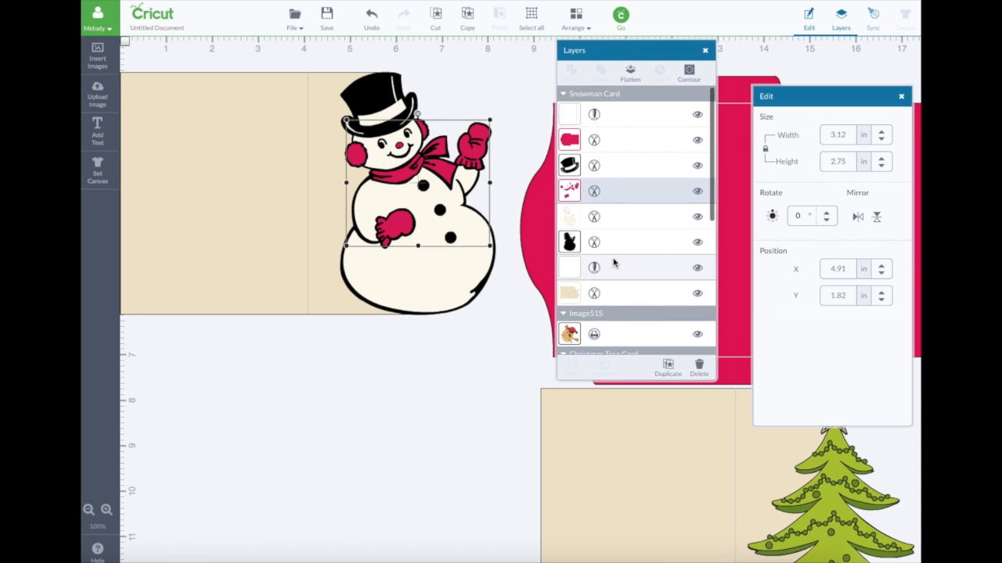
{"action": "left_click", "coordinate": [611, 191]}
{"action": "left_click", "coordinate": [671, 368]}
{"action": "left_click_drag", "start_coordinate": [458, 196], "coordinate": [405, 378]}
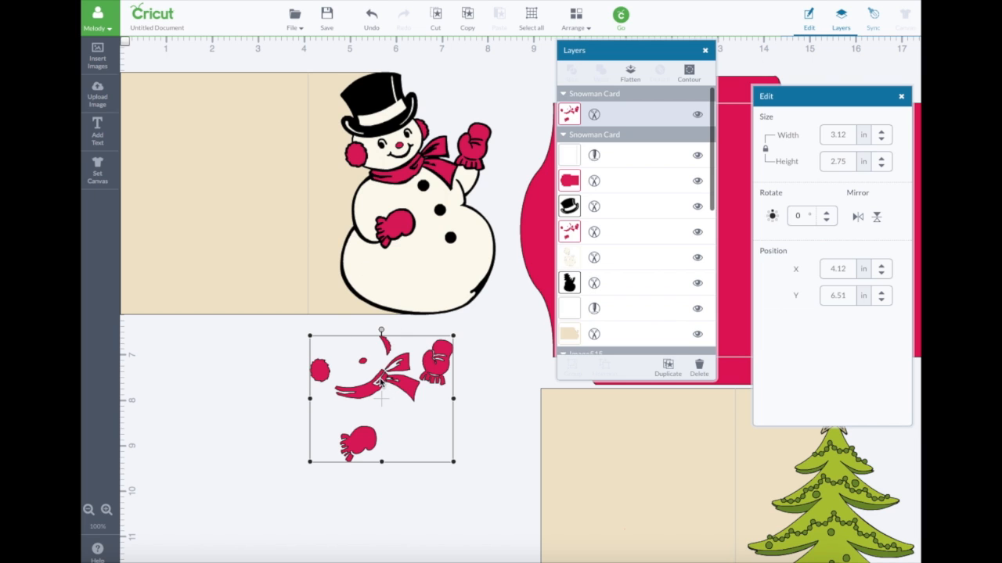
{"action": "left_click_drag", "start_coordinate": [442, 368], "coordinate": [447, 381]}
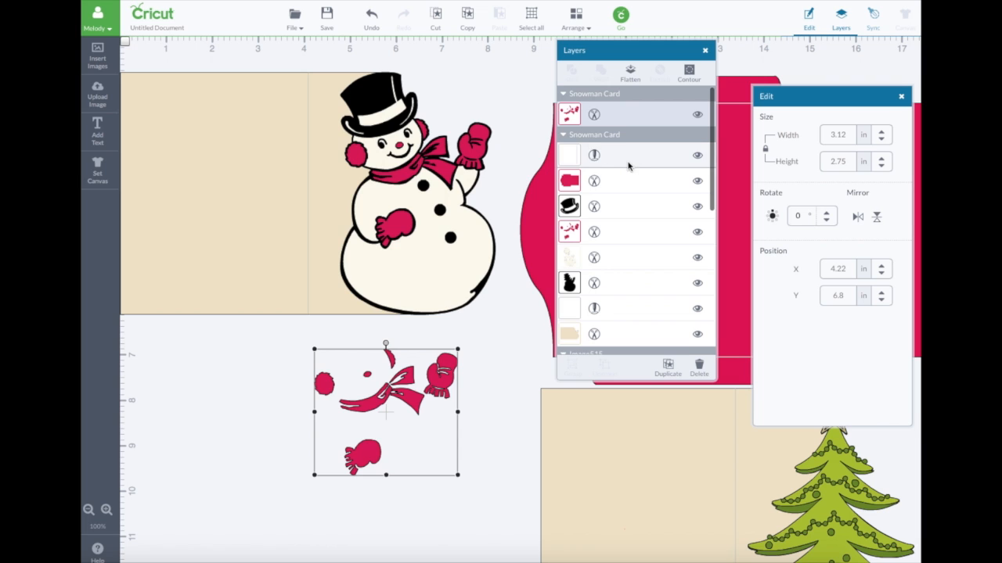
- Flatten the attached snowman card's hat, red scarf and mittens, cream body and black backing layers into one printable image
{"action": "left_click", "coordinate": [613, 183]}
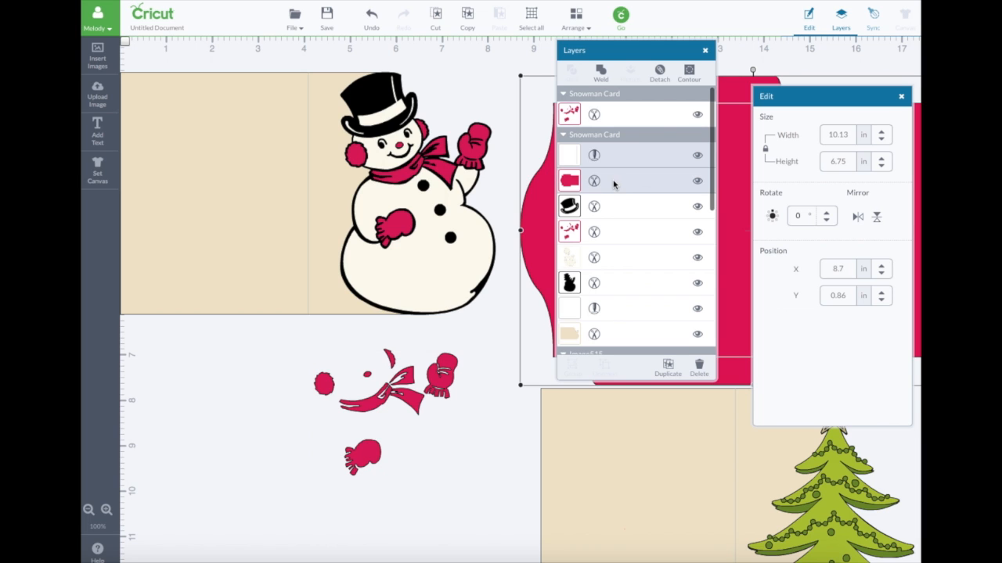
{"action": "right_click", "coordinate": [605, 205]}
{"action": "left_click", "coordinate": [602, 207]}
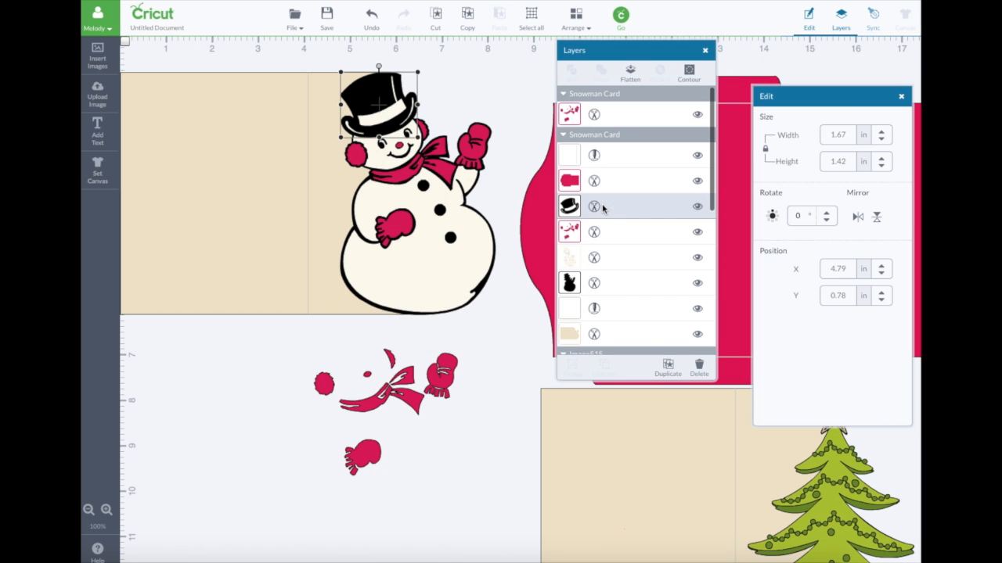
{"action": "left_click", "coordinate": [610, 229], "text": "shift"}
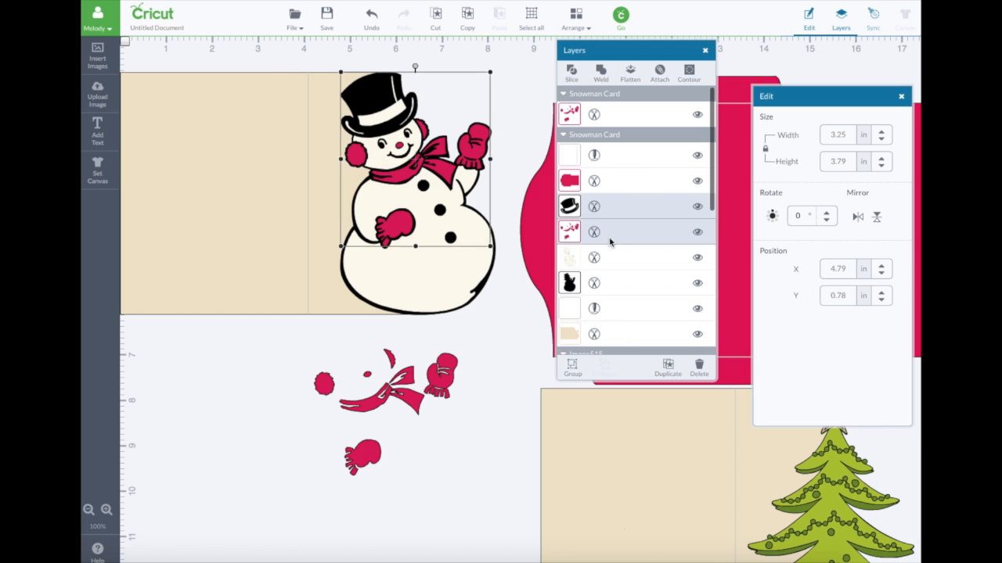
{"action": "left_click", "coordinate": [612, 259], "text": "shift"}
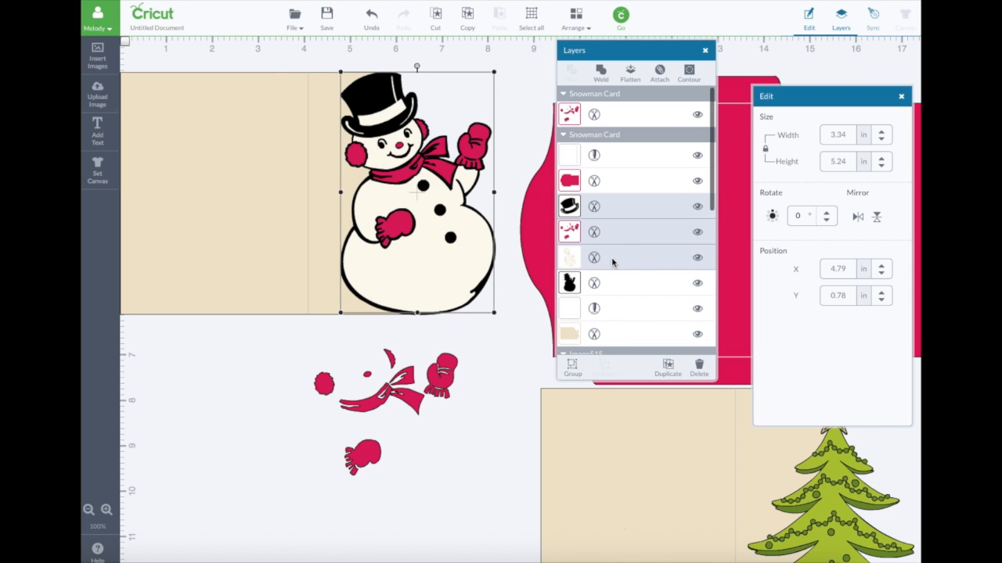
{"action": "left_click", "coordinate": [611, 286], "text": "shift"}
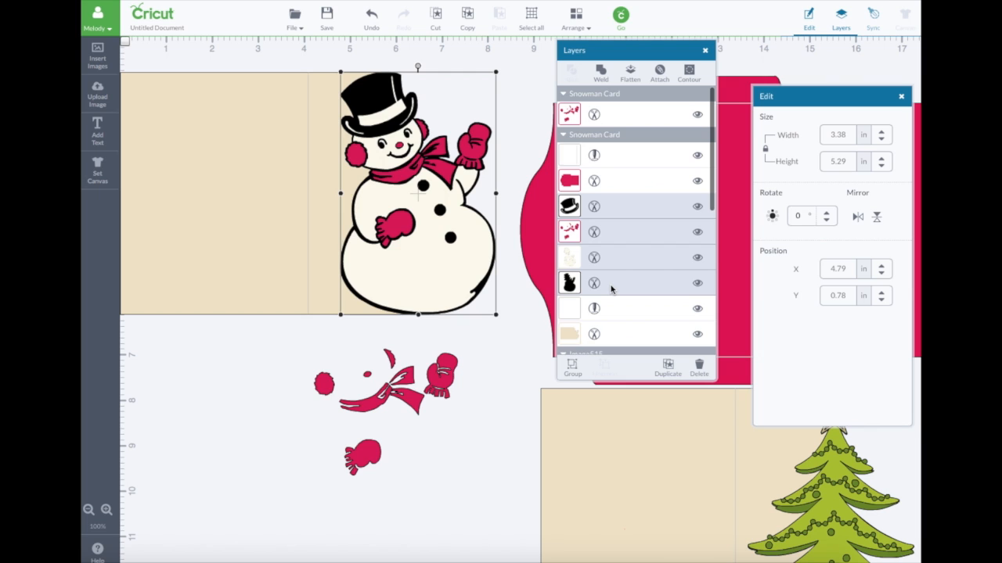
{"action": "left_click", "coordinate": [631, 73]}
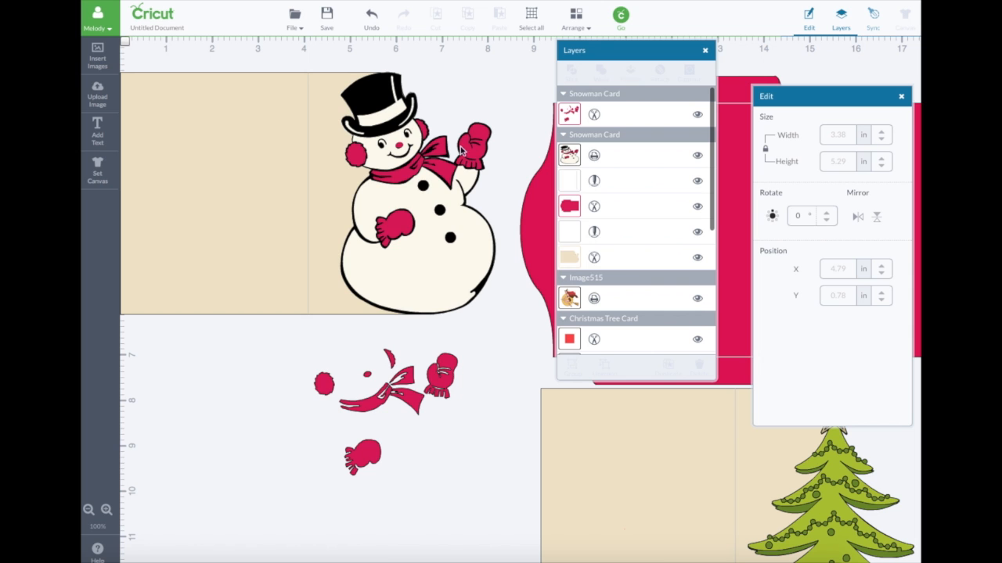
- Nudge the flattened snowman, the red scarf and mittens copy, and the Christmas tree card, placing the tree card at about X 8.55, Y 7.13 in
{"action": "mouse_move", "coordinate": [438, 190]}
{"action": "left_mouse_down"}
{"action": "mouse_move", "coordinate": [454, 196]}
{"action": "mouse_move", "coordinate": [443, 206]}
{"action": "mouse_move", "coordinate": [332, 186]}
{"action": "mouse_move", "coordinate": [354, 171]}
{"action": "mouse_move", "coordinate": [408, 208]}
{"action": "mouse_move", "coordinate": [374, 227]}
{"action": "mouse_move", "coordinate": [383, 186]}
{"action": "mouse_move", "coordinate": [450, 196]}
{"action": "left_mouse_up"}
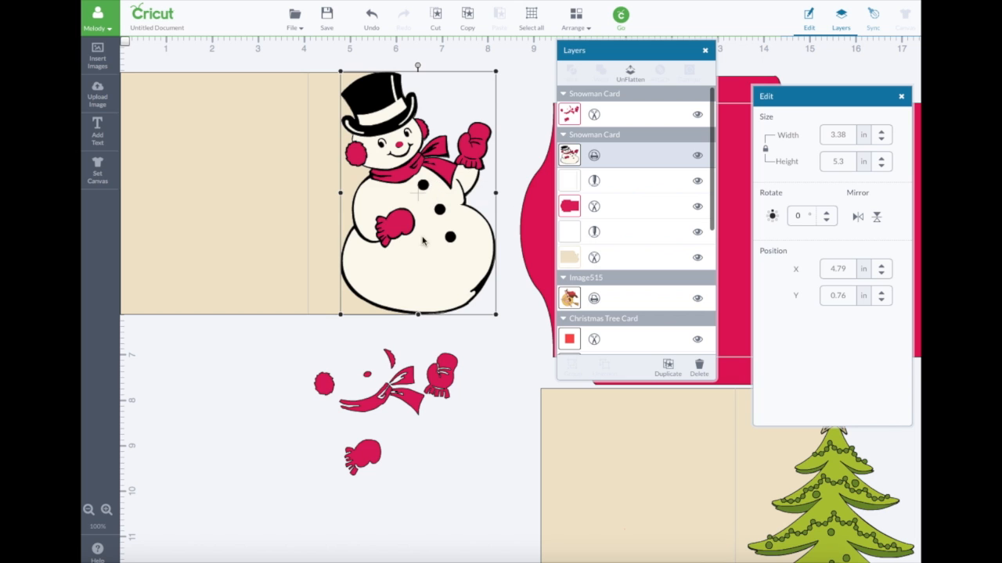
{"action": "left_click_drag", "start_coordinate": [442, 378], "coordinate": [448, 364]}
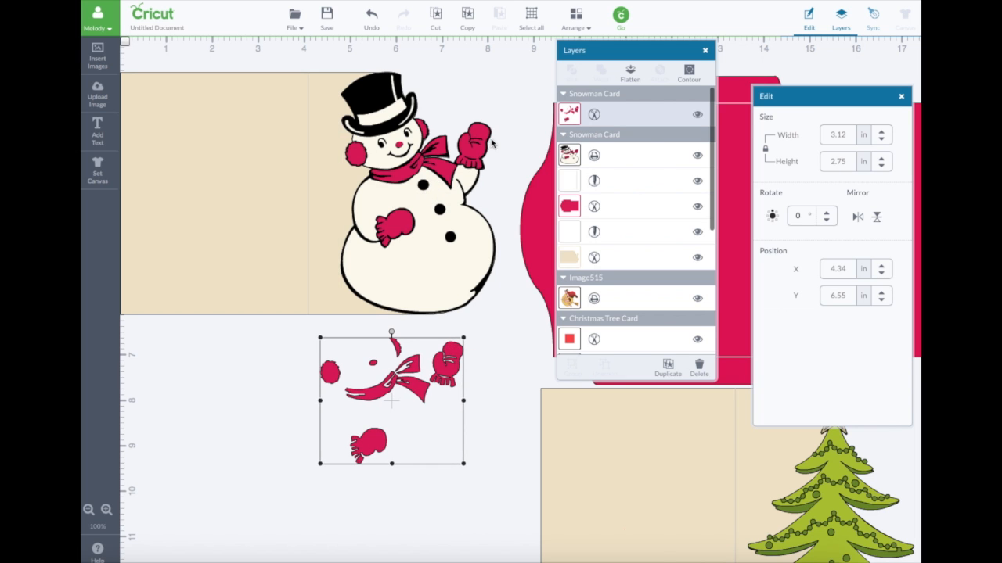
{"action": "mouse_move", "coordinate": [410, 160]}
{"action": "left_mouse_down"}
{"action": "mouse_move", "coordinate": [408, 171]}
{"action": "mouse_move", "coordinate": [408, 159]}
{"action": "left_mouse_up"}
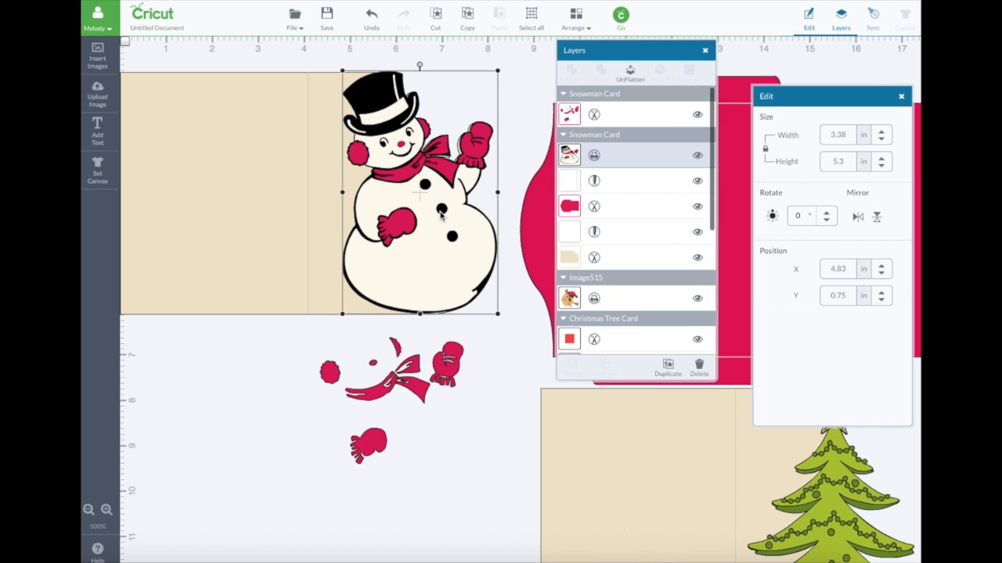
{"action": "left_click_drag", "start_coordinate": [422, 162], "coordinate": [415, 156]}
{"action": "left_click_drag", "start_coordinate": [587, 461], "coordinate": [570, 440]}
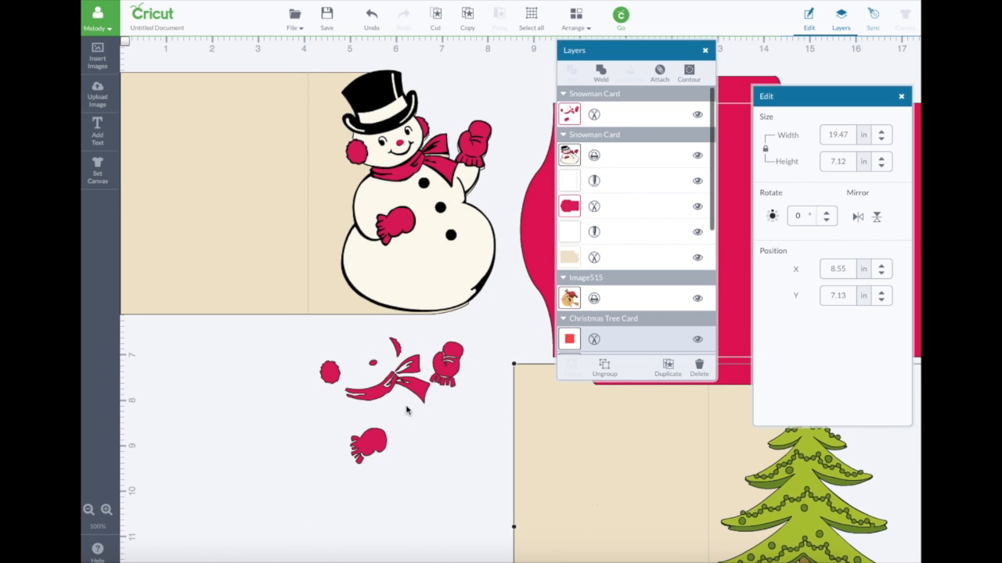
- Clear the work area by moving the snowman card's red copy, flattened snowman, envelope and base away, the base to about X 12.11, Y 0.79 in
{"action": "left_click_drag", "start_coordinate": [393, 382], "coordinate": [595, 206]}
{"action": "left_click_drag", "start_coordinate": [325, 216], "coordinate": [563, 215]}
{"action": "left_click_drag", "start_coordinate": [386, 218], "coordinate": [408, 216]}
{"action": "left_click_drag", "start_coordinate": [218, 97], "coordinate": [720, 160]}
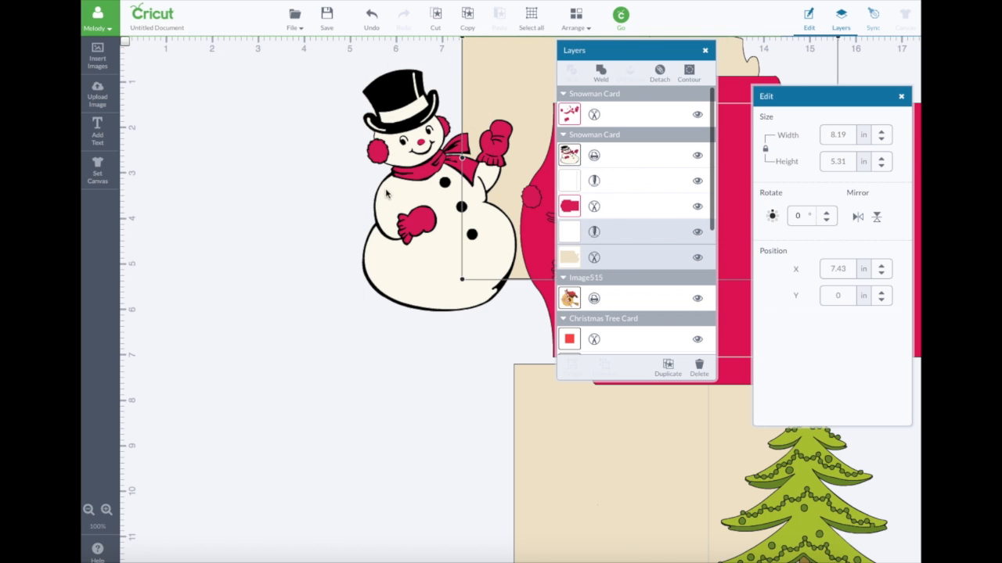
{"action": "left_click_drag", "start_coordinate": [386, 194], "coordinate": [668, 188]}
{"action": "left_click_drag", "start_coordinate": [460, 171], "coordinate": [654, 213]}
{"action": "left_click_drag", "start_coordinate": [504, 160], "coordinate": [705, 194]}
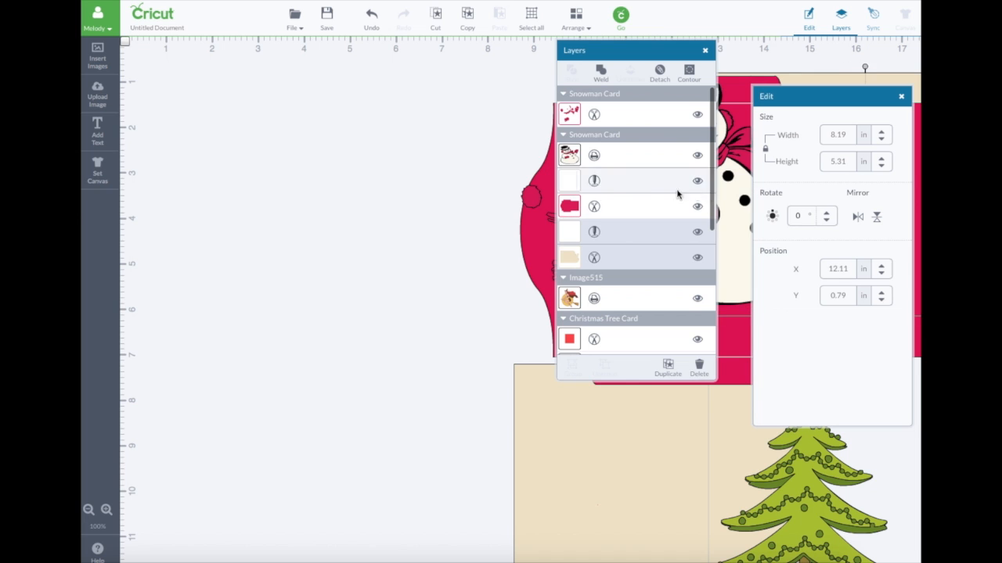
{"action": "left_click_drag", "start_coordinate": [533, 195], "coordinate": [691, 205]}
{"action": "left_click_drag", "start_coordinate": [539, 235], "coordinate": [745, 222]}
- Move the Christmas tree card group into the cleared area at about X 0, Y 0.42 in
{"action": "left_click_drag", "start_coordinate": [658, 445], "coordinate": [264, 136]}
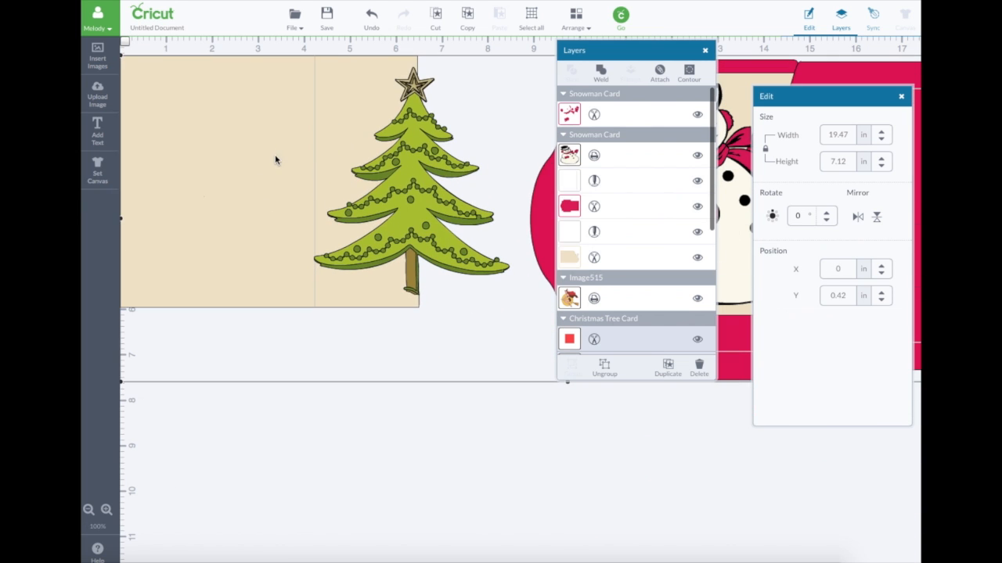
{"action": "left_click", "coordinate": [90, 510]}
{"action": "left_click", "coordinate": [89, 510]}
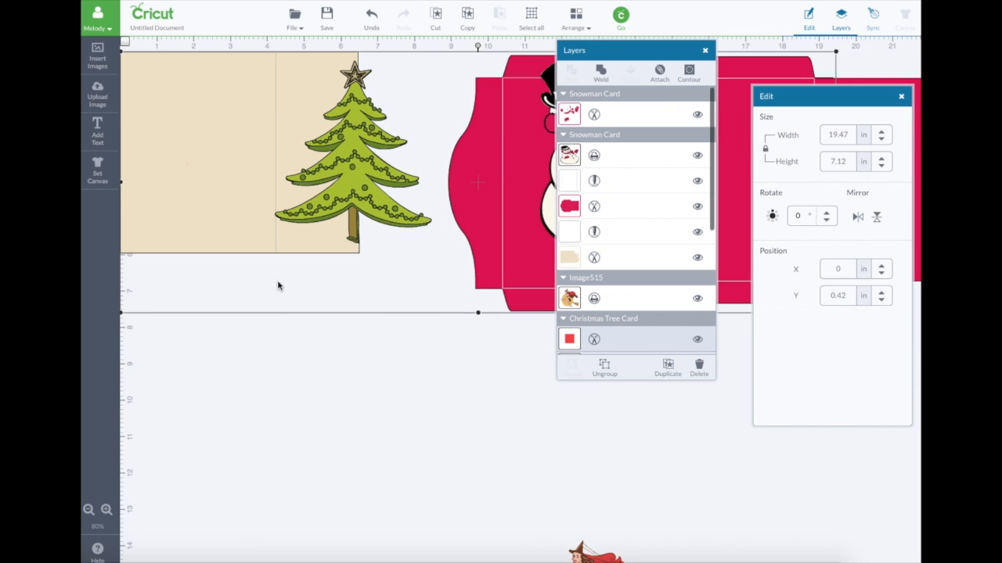
- Shift the flattened snowman and the snowman card base farther away from the Christmas tree card
{"action": "left_click_drag", "start_coordinate": [603, 52], "coordinate": [728, 143]}
{"action": "left_click_drag", "start_coordinate": [555, 168], "coordinate": [652, 148]}
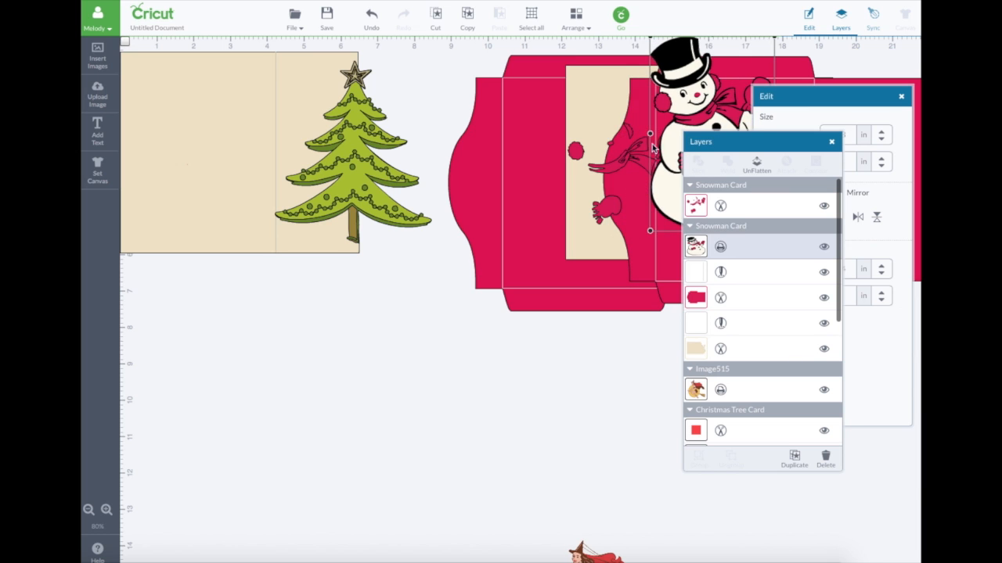
{"action": "mouse_move", "coordinate": [286, 158]}
{"action": "left_mouse_down"}
{"action": "mouse_move", "coordinate": [301, 168]}
{"action": "mouse_move", "coordinate": [288, 160]}
{"action": "left_mouse_up"}
{"action": "left_click_drag", "start_coordinate": [579, 148], "coordinate": [657, 124]}
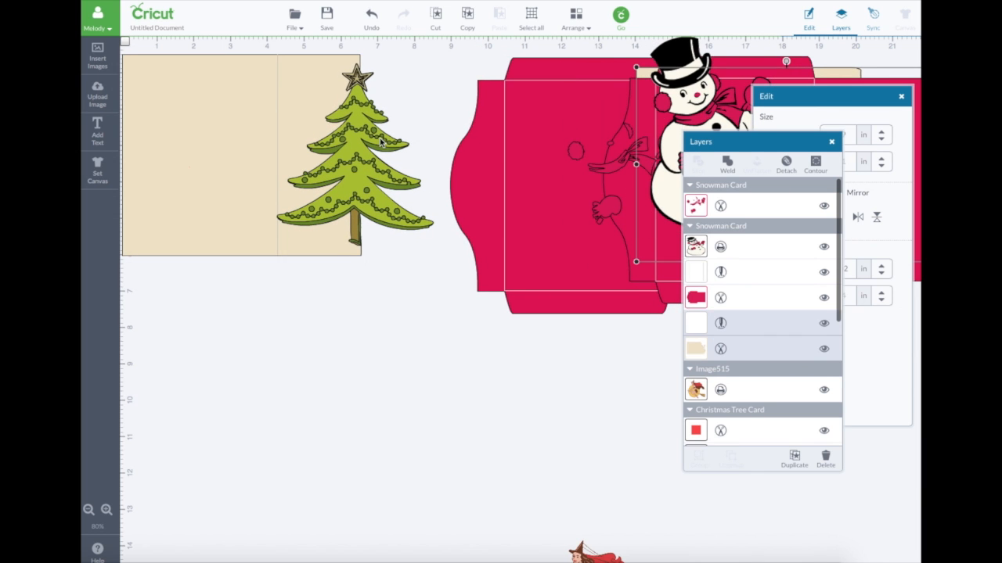
- Ungroup the Christmas Tree Card and pull its light green, dark green and brown tree layers and star off the card base
{"action": "left_click_drag", "start_coordinate": [351, 142], "coordinate": [356, 137]}
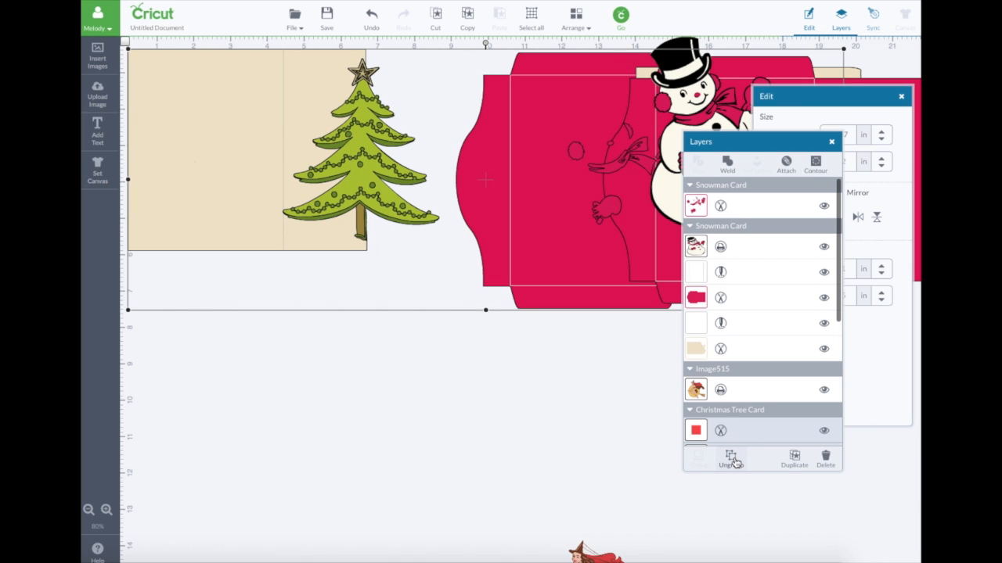
{"action": "left_click", "coordinate": [733, 460]}
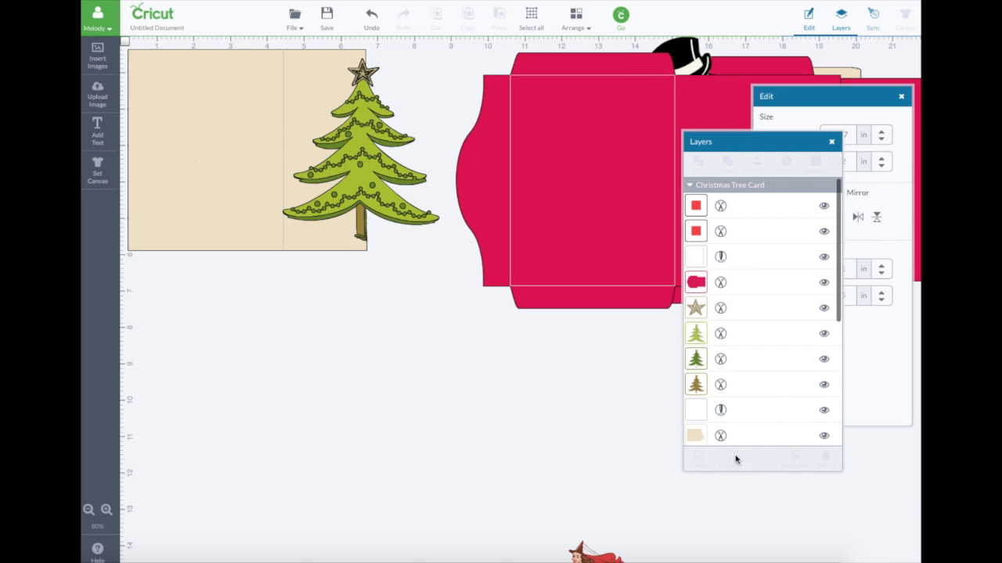
{"action": "left_click_drag", "start_coordinate": [398, 206], "coordinate": [452, 385]}
{"action": "left_click_drag", "start_coordinate": [351, 167], "coordinate": [427, 333]}
{"action": "left_click_drag", "start_coordinate": [342, 168], "coordinate": [425, 310]}
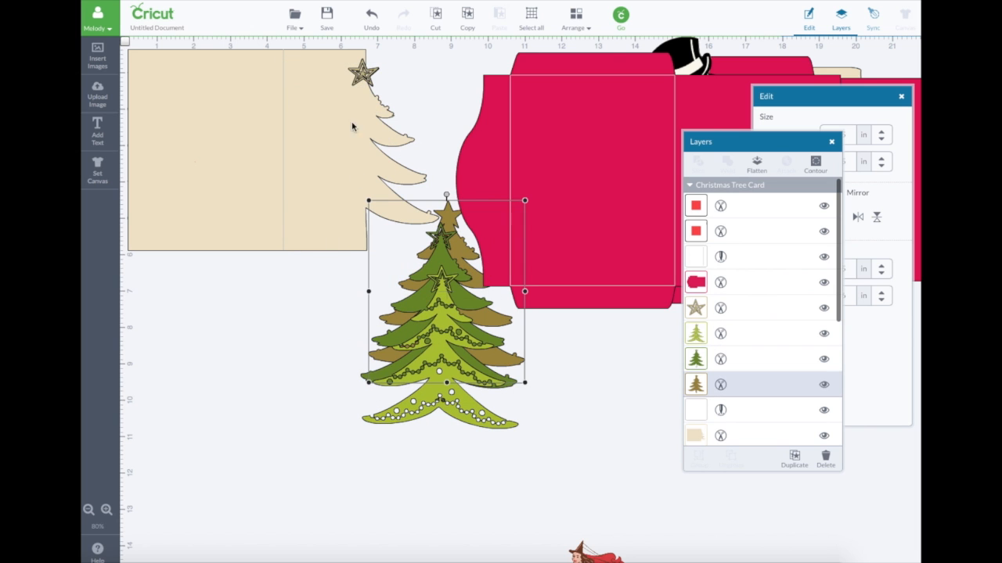
{"action": "left_click_drag", "start_coordinate": [367, 76], "coordinate": [446, 367]}
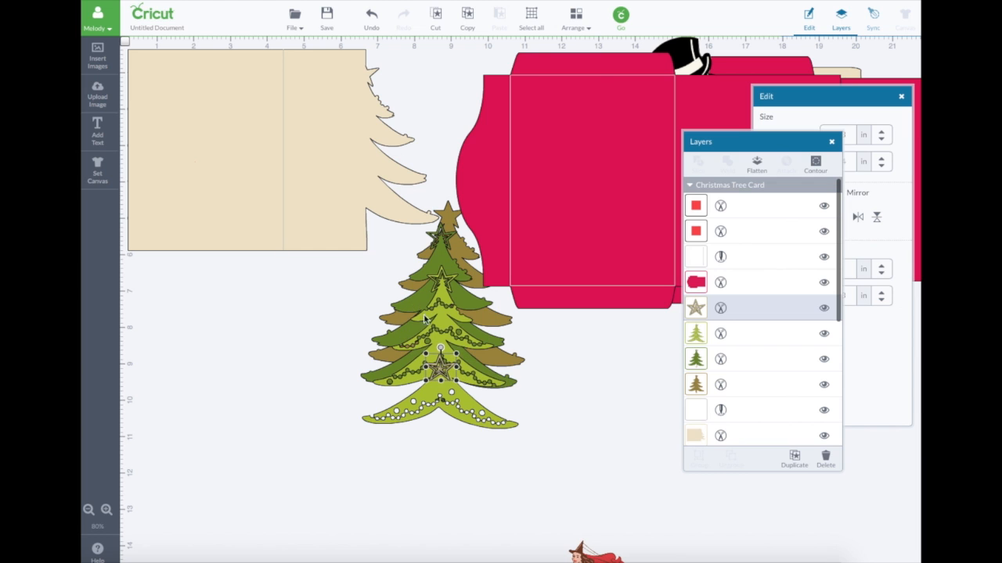
- Move the loose tree layers and the star farther from the card base, into the space beneath the red envelope
{"action": "left_click_drag", "start_coordinate": [427, 261], "coordinate": [620, 289]}
{"action": "left_click_drag", "start_coordinate": [455, 293], "coordinate": [618, 393]}
{"action": "left_click_drag", "start_coordinate": [442, 370], "coordinate": [579, 404]}
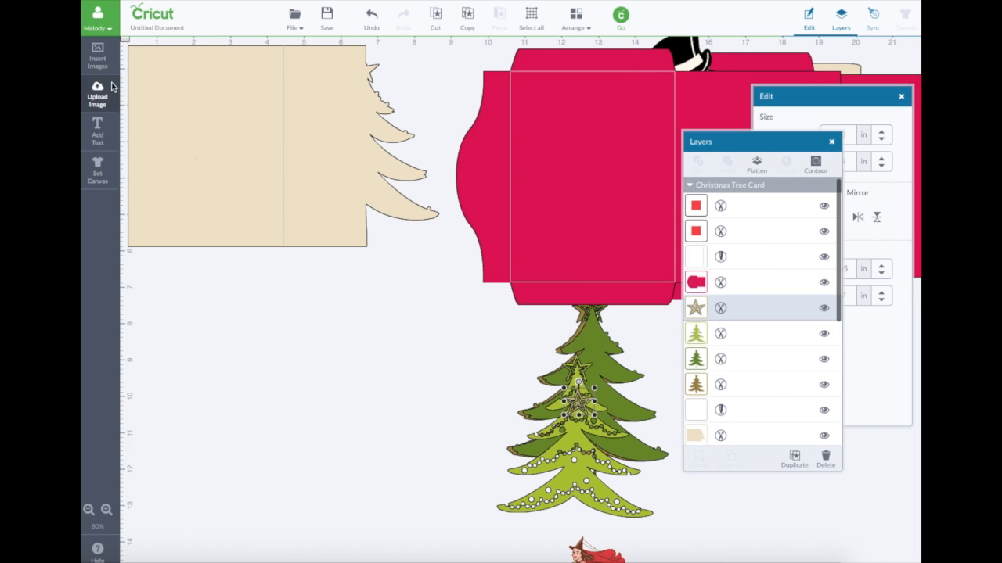
- Search the image library for "square" and insert the plain pink square
{"action": "left_click", "coordinate": [100, 60]}
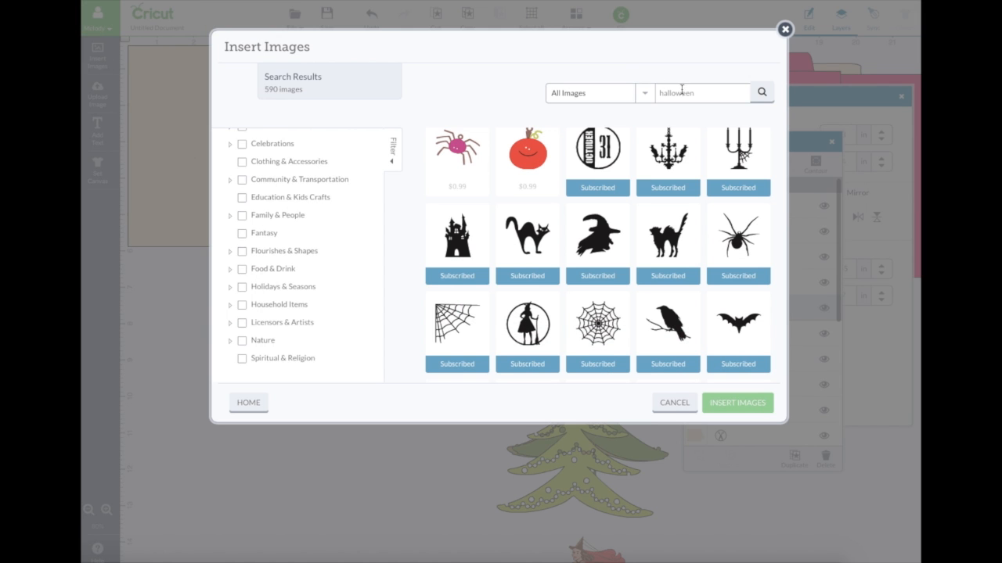
{"action": "double_click", "coordinate": [689, 93]}
{"action": "type", "text": "square"}
{"action": "key", "text": "Return"}
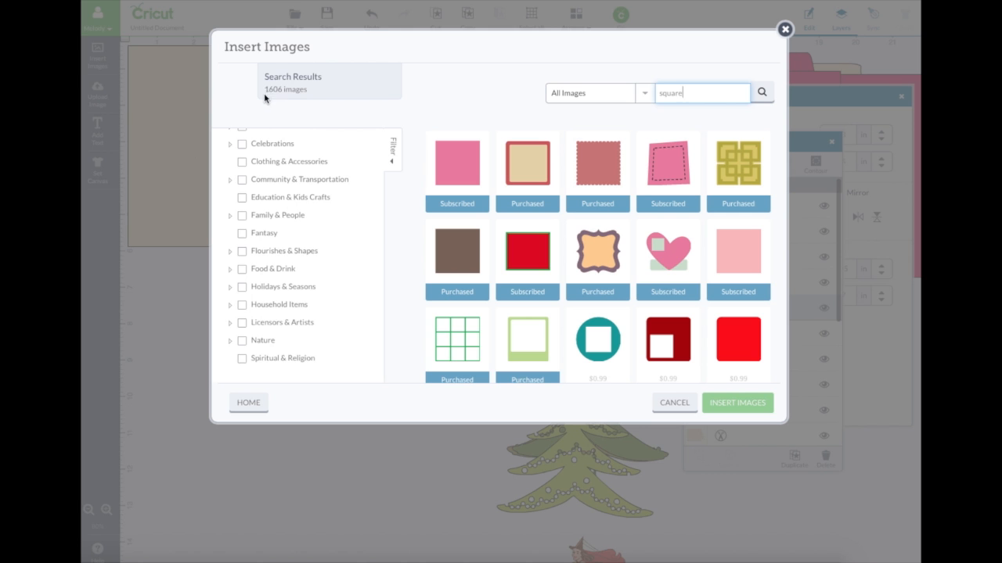
{"action": "left_click", "coordinate": [468, 166]}
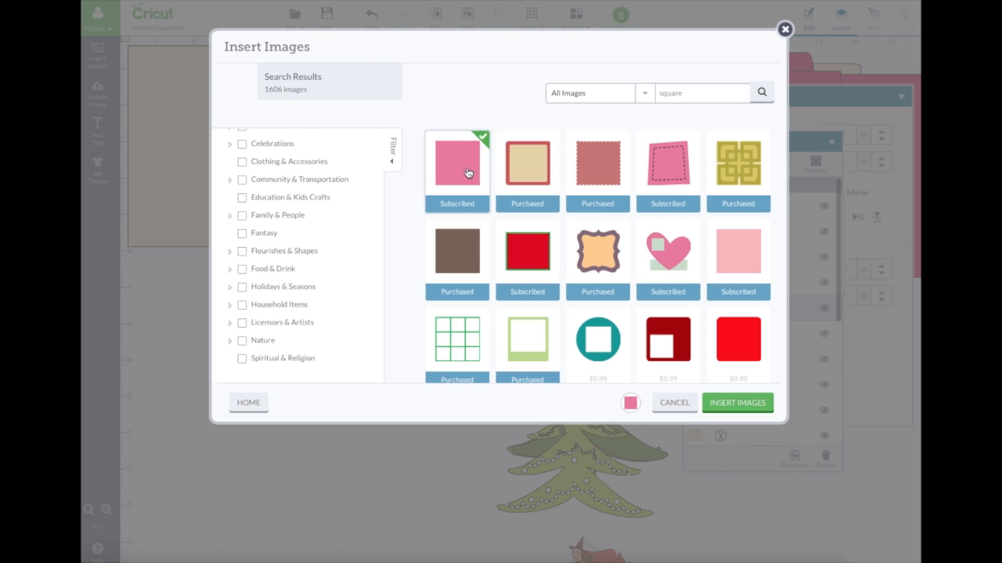
{"action": "left_click", "coordinate": [738, 403]}
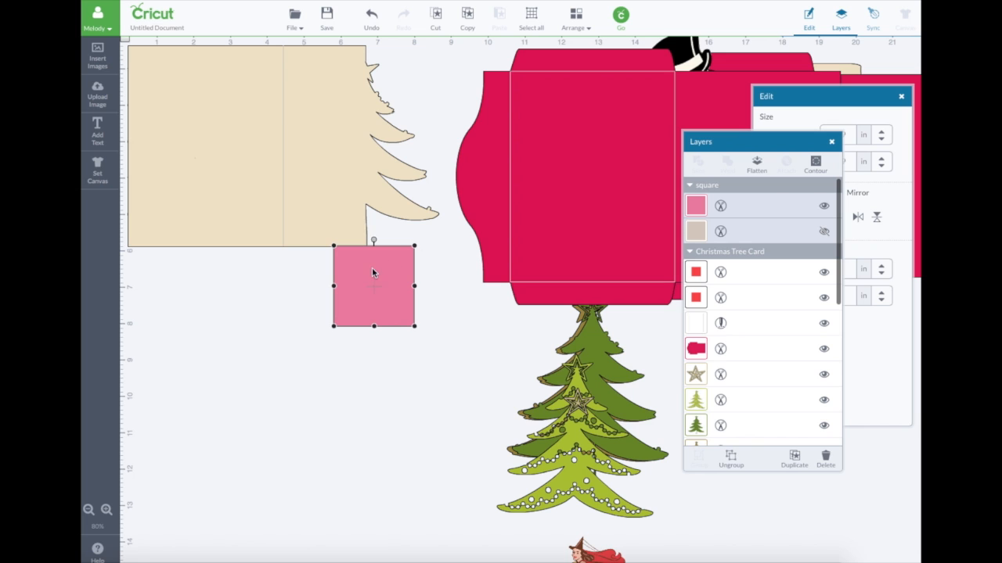
- Stretch the pink square to about 2.19 × 5.51 in over the card's tree-shaped edge, and nudge both to about X 0.24, Y 0.38 in
{"action": "left_click_drag", "start_coordinate": [373, 271], "coordinate": [405, 70]}
{"action": "left_click_drag", "start_coordinate": [407, 124], "coordinate": [411, 246]}
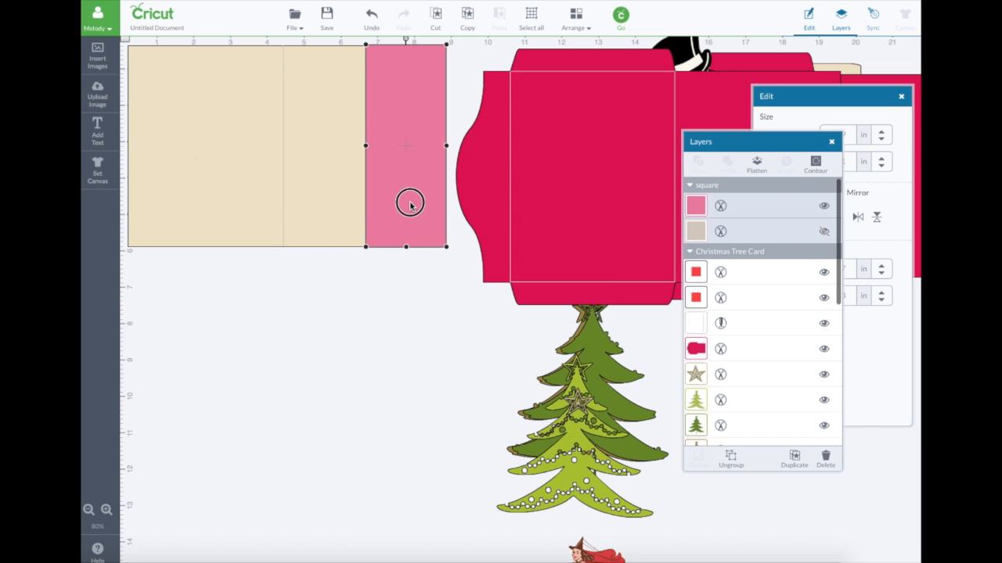
{"action": "left_click_drag", "start_coordinate": [410, 205], "coordinate": [408, 206]}
{"action": "left_click_drag", "start_coordinate": [743, 143], "coordinate": [535, 70]}
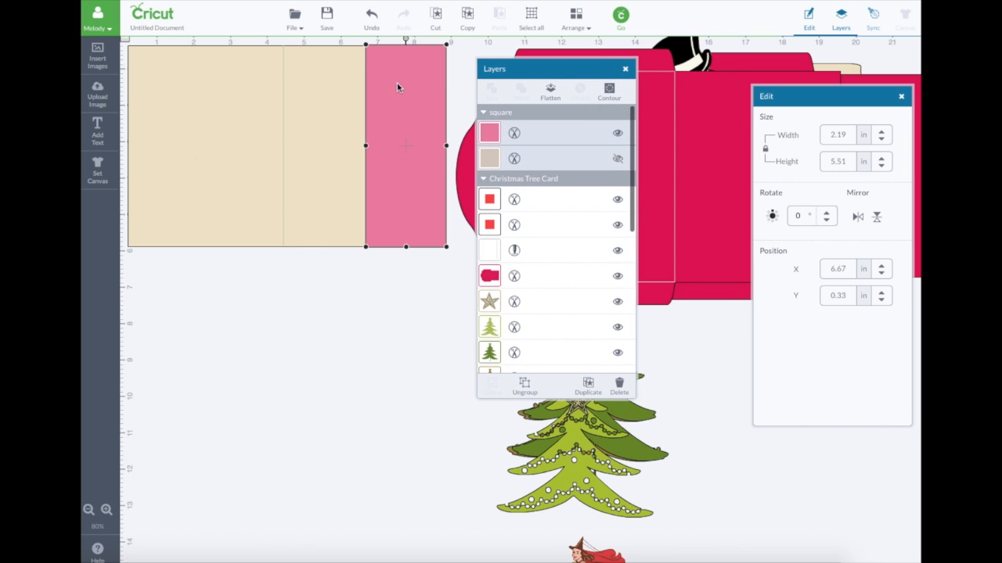
{"action": "left_click", "coordinate": [340, 93], "text": "shift"}
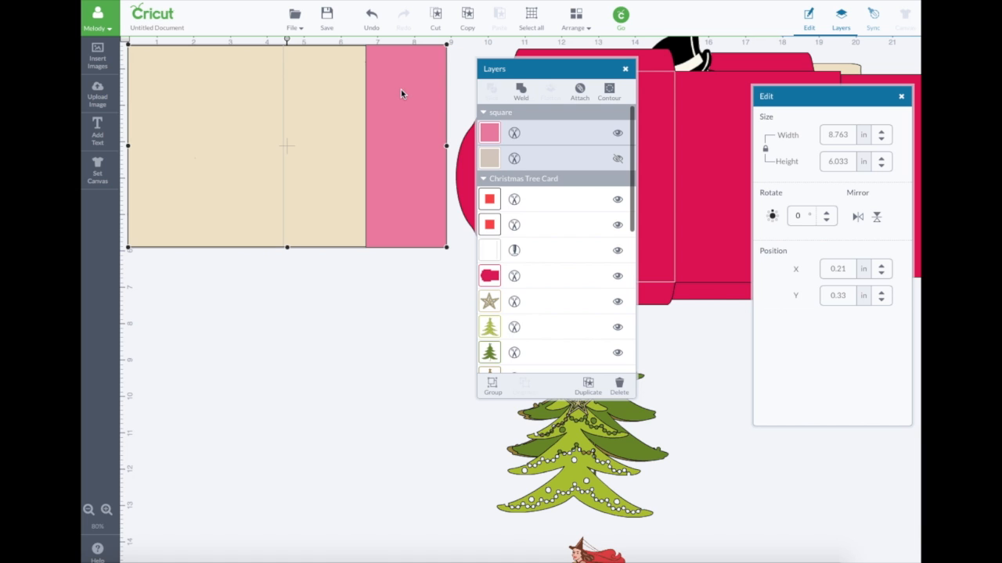
{"action": "left_click_drag", "start_coordinate": [401, 94], "coordinate": [404, 96]}
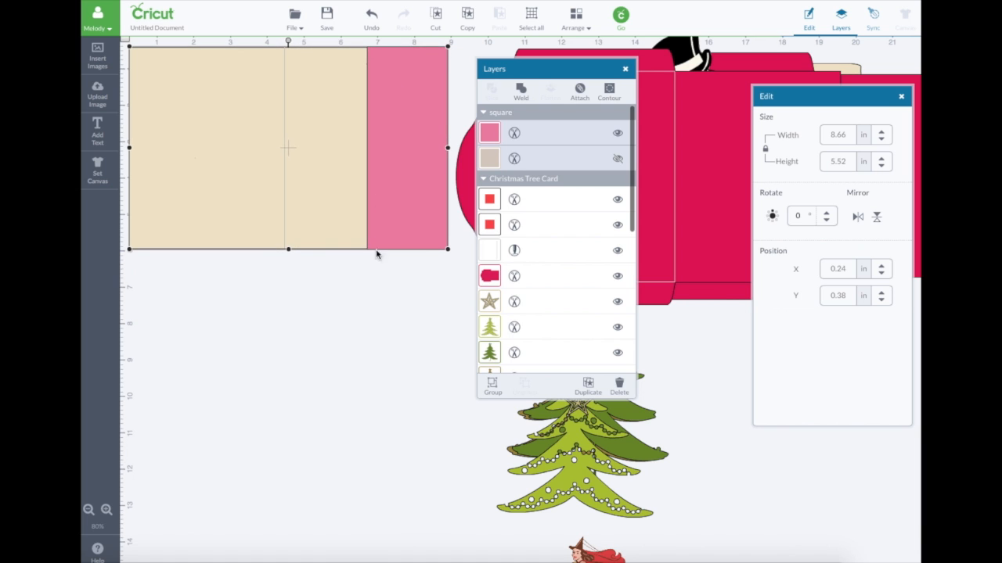
- Place the tree card base at about X 0.21, Y 0.43 in and detach its score line from it
{"action": "left_click", "coordinate": [374, 286]}
{"action": "left_click", "coordinate": [337, 139]}
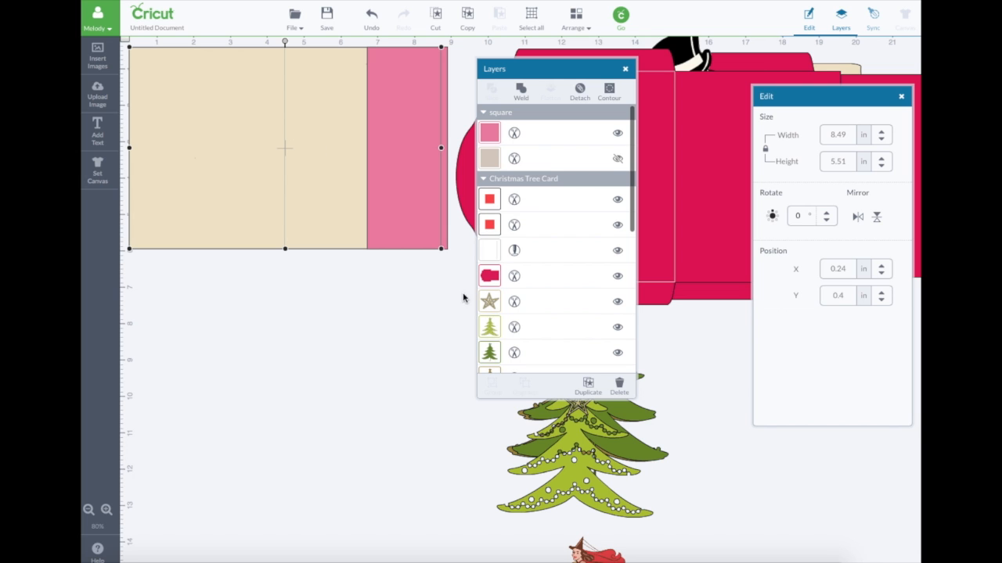
{"action": "mouse_move", "coordinate": [284, 99]}
{"action": "left_mouse_down"}
{"action": "mouse_move", "coordinate": [276, 166]}
{"action": "mouse_move", "coordinate": [281, 94]}
{"action": "mouse_move", "coordinate": [281, 108]}
{"action": "left_mouse_up"}
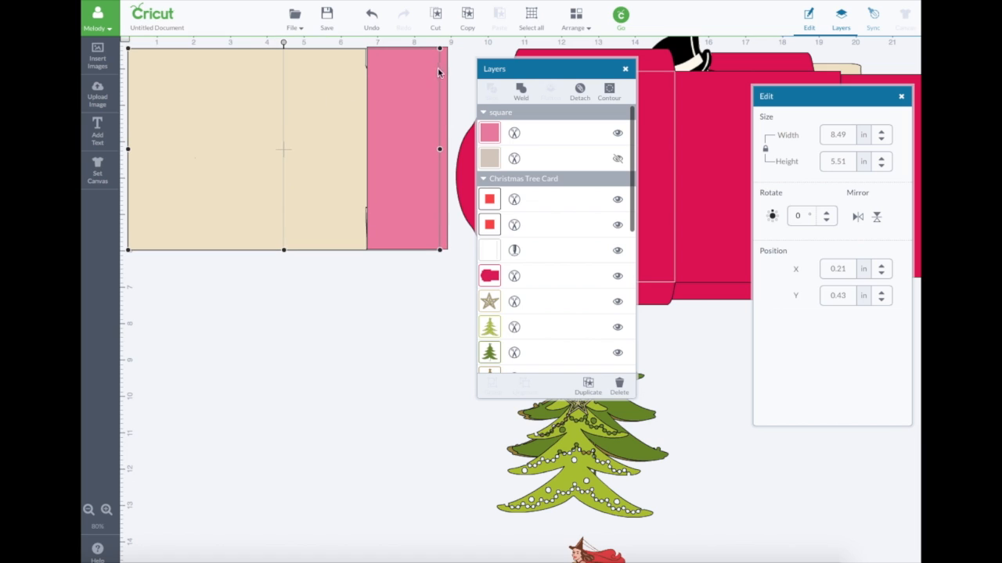
{"action": "left_click", "coordinate": [579, 91]}
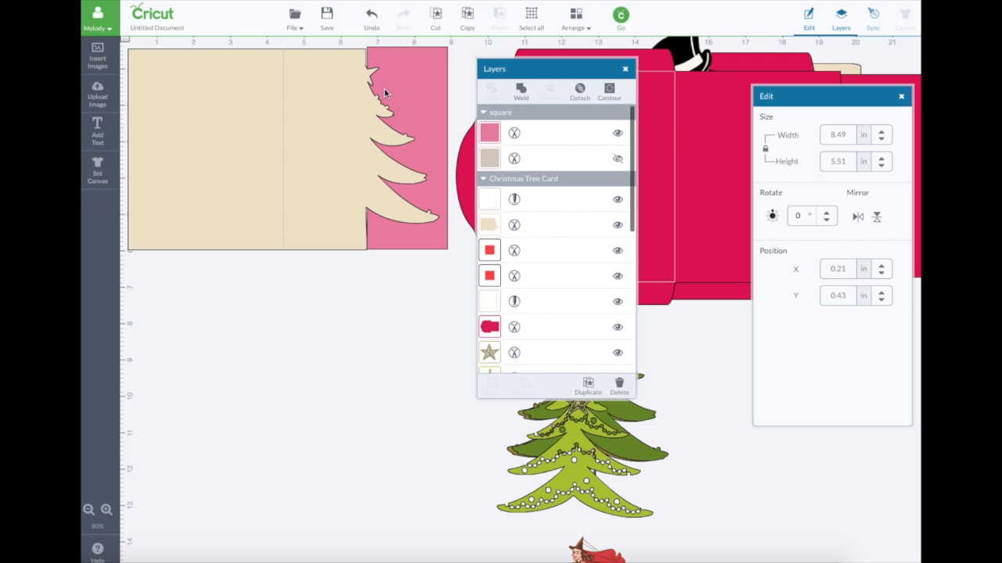
{"action": "left_click", "coordinate": [415, 82]}
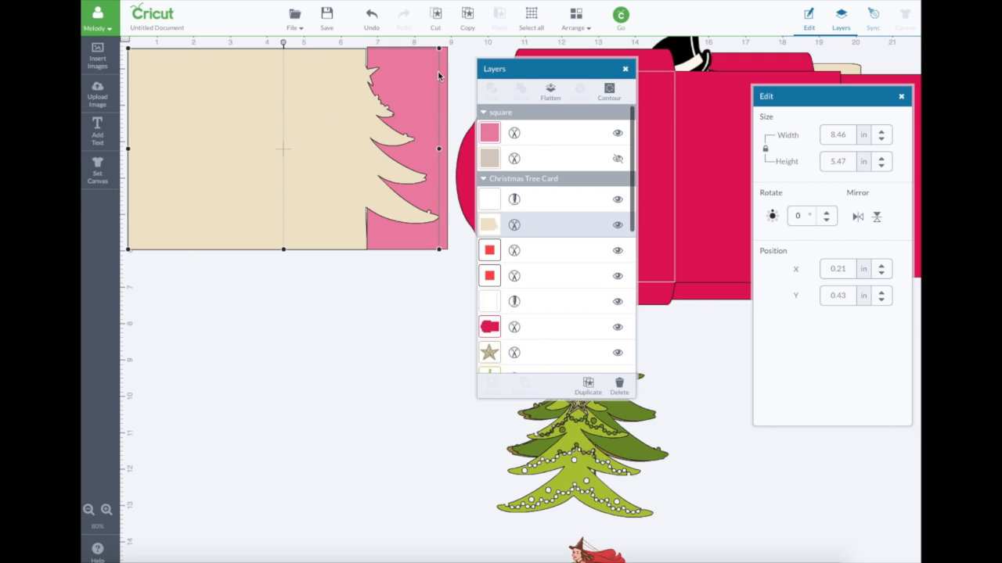
- Nudge the pink square to about X 6.65, Y 0.42 in, bring it to the front, and slice it with the card base
{"action": "left_click", "coordinate": [444, 70]}
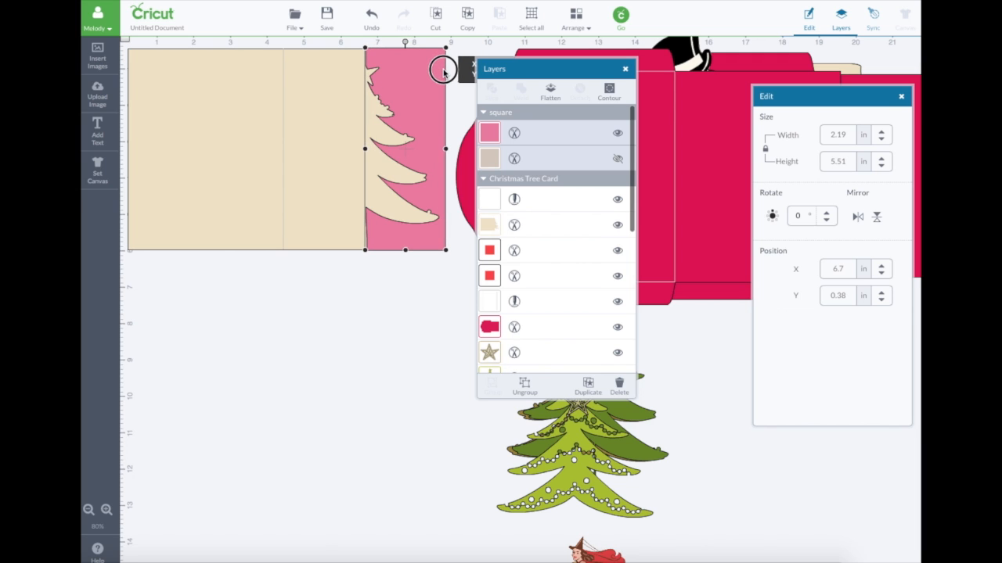
{"action": "left_click", "coordinate": [576, 19]}
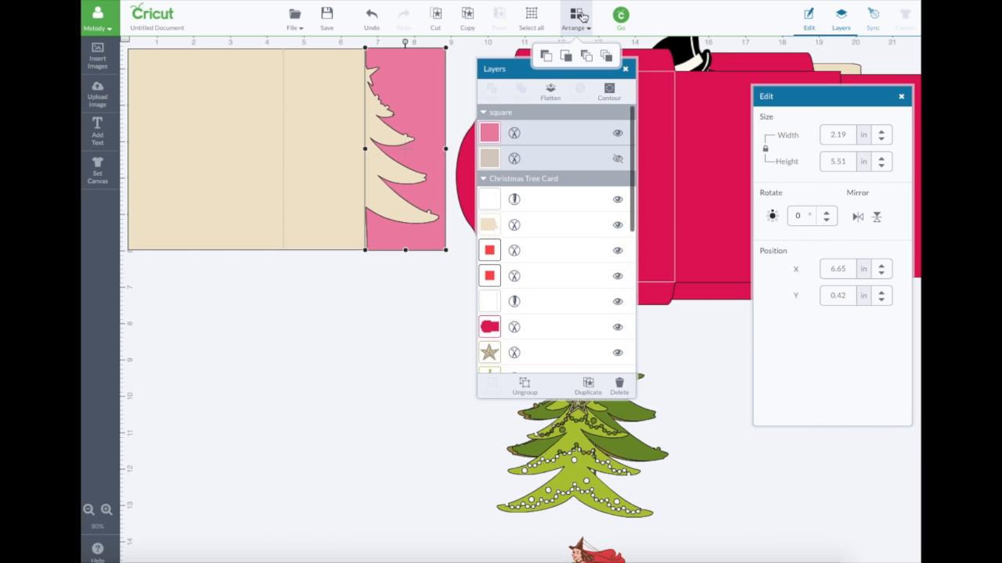
{"action": "left_click", "coordinate": [607, 57]}
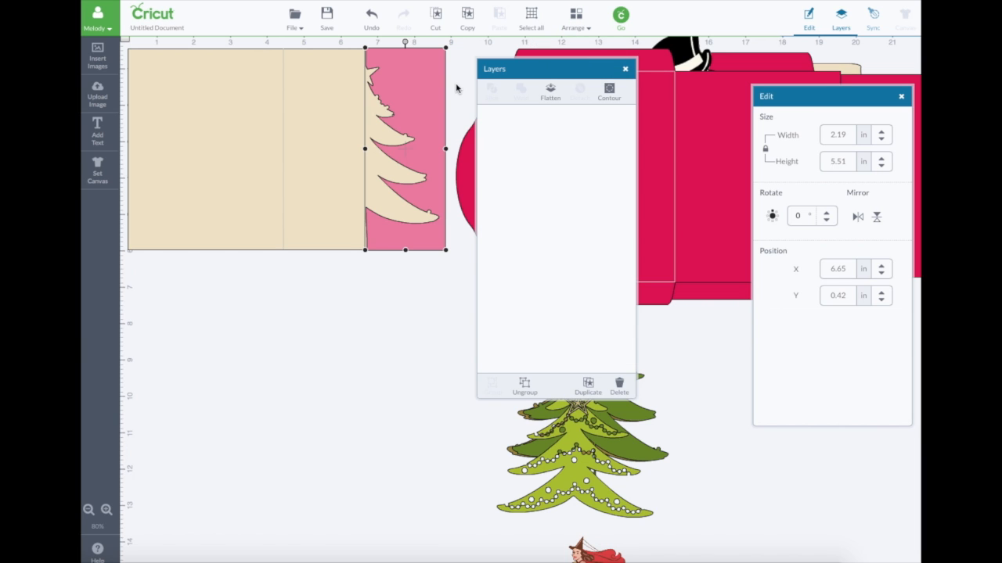
{"action": "left_click", "coordinate": [347, 94], "text": "shift"}
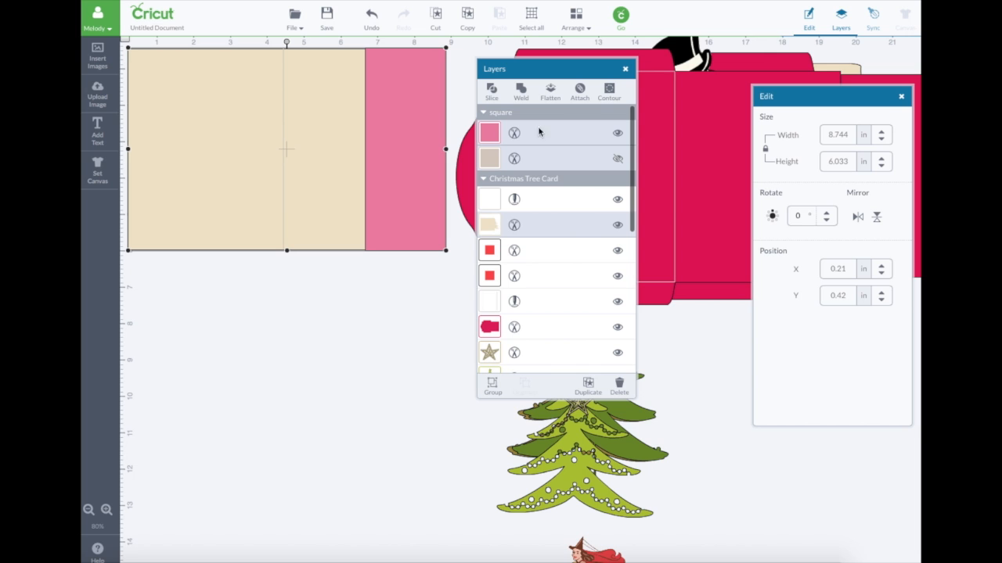
{"action": "left_click", "coordinate": [490, 91]}
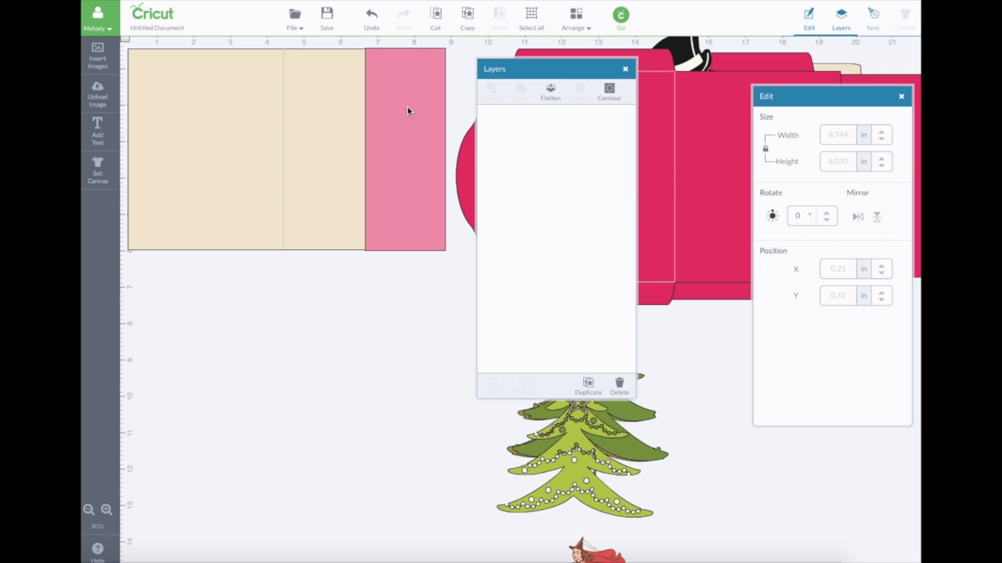
- Pull the two sliced tree-edge pieces away from the card base and delete both
{"action": "left_click", "coordinate": [405, 105]}
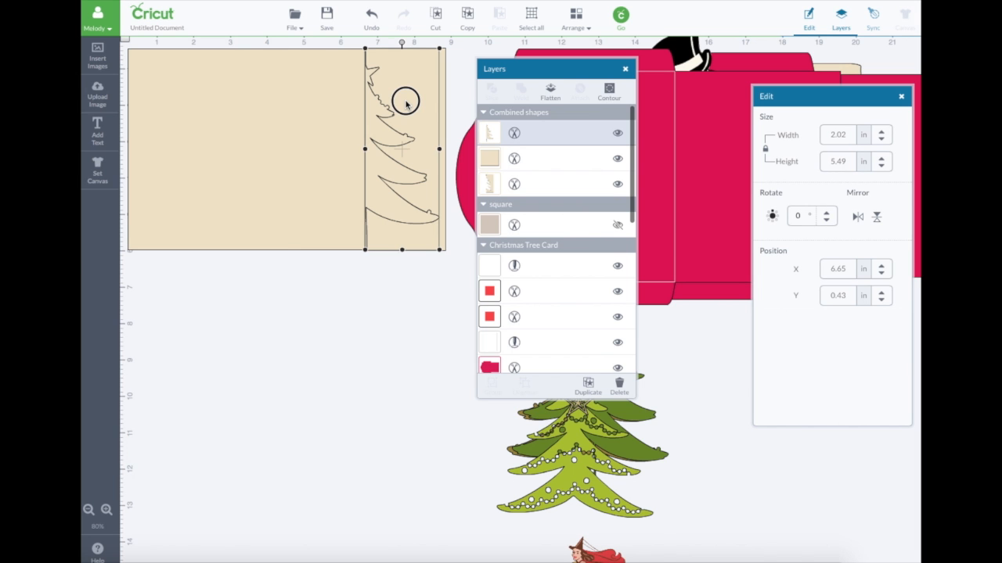
{"action": "left_click_drag", "start_coordinate": [406, 104], "coordinate": [443, 112]}
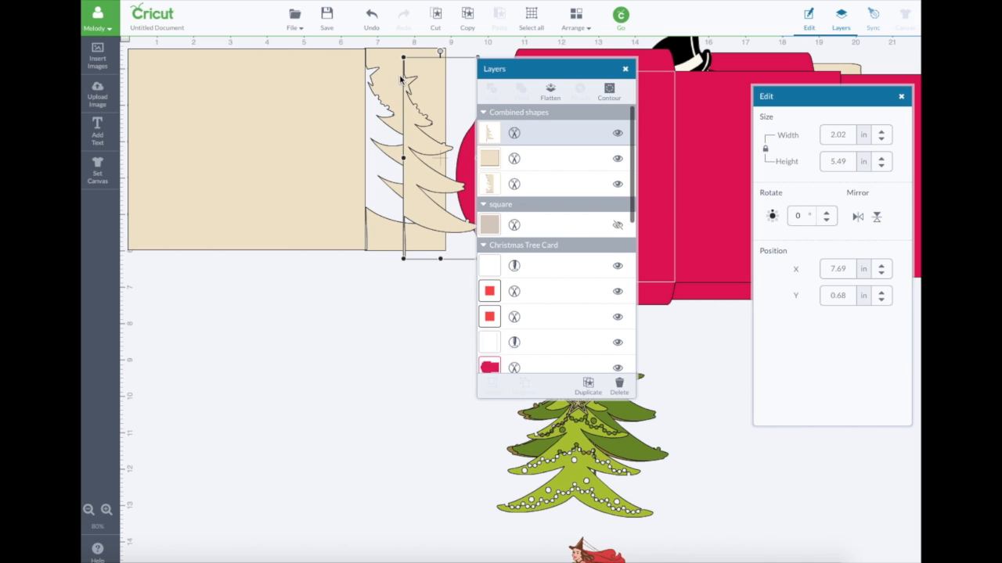
{"action": "left_click_drag", "start_coordinate": [396, 69], "coordinate": [410, 341]}
{"action": "left_click_drag", "start_coordinate": [409, 123], "coordinate": [426, 345]}
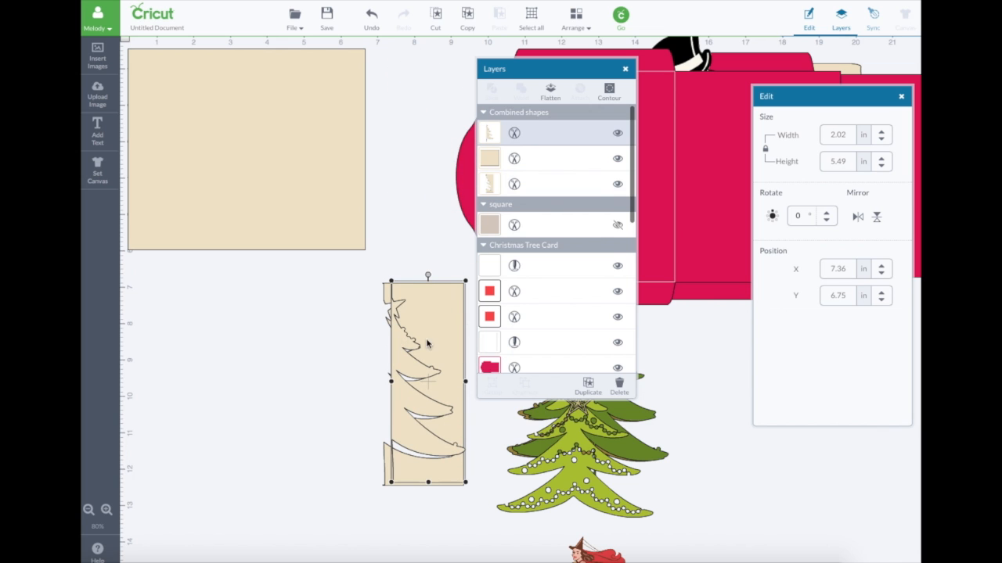
{"action": "left_click", "coordinate": [619, 385]}
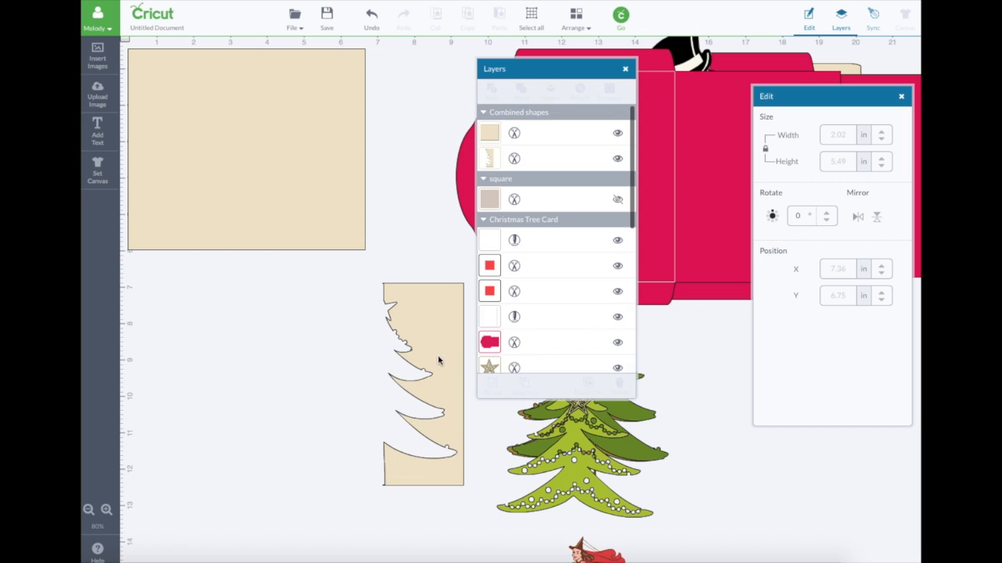
{"action": "left_click", "coordinate": [438, 362]}
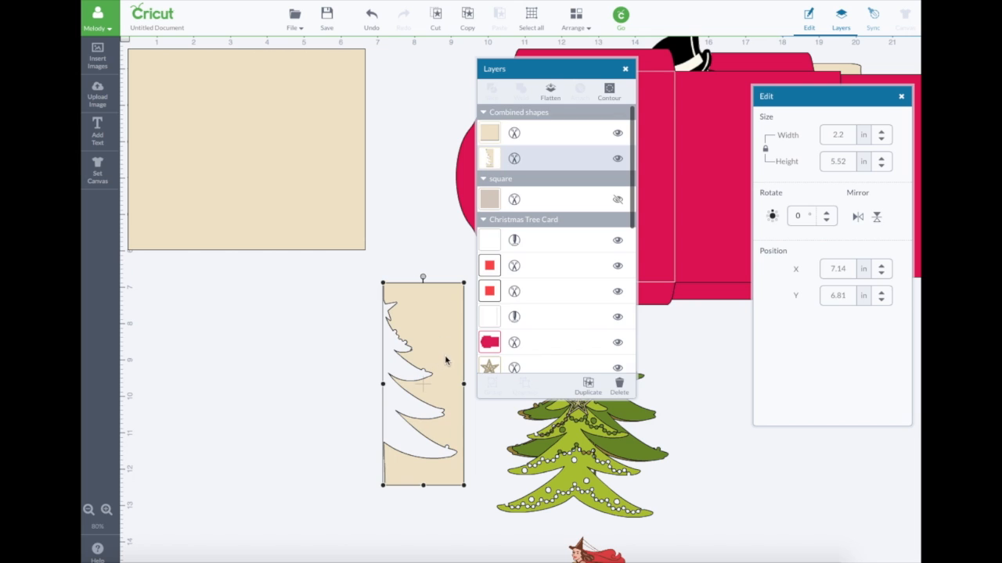
{"action": "left_click", "coordinate": [619, 385]}
- Send the trimmed card base behind the score line and attach the two together
{"action": "left_click", "coordinate": [313, 114]}
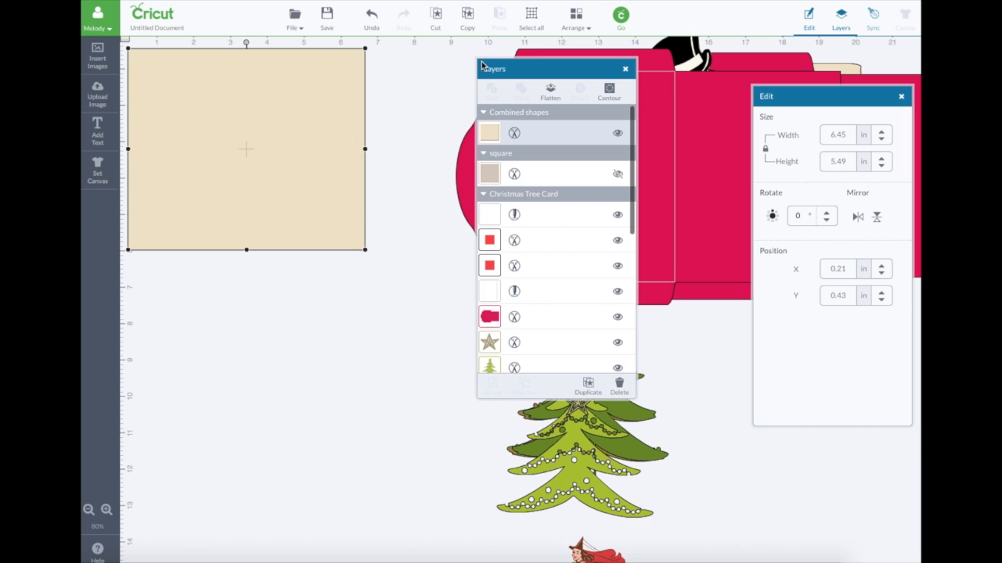
{"action": "left_click", "coordinate": [576, 19]}
{"action": "left_click", "coordinate": [587, 57]}
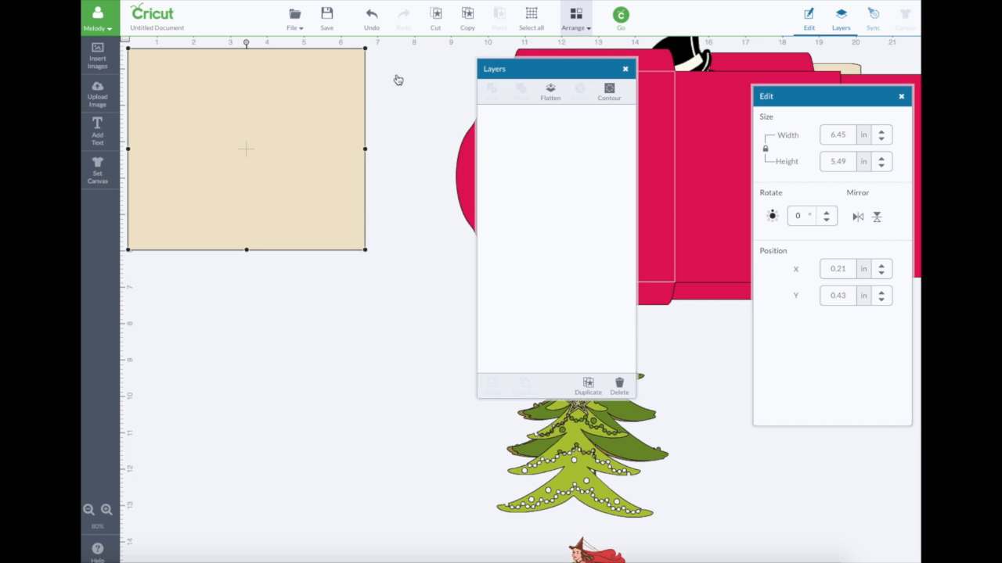
{"action": "left_click", "coordinate": [284, 79]}
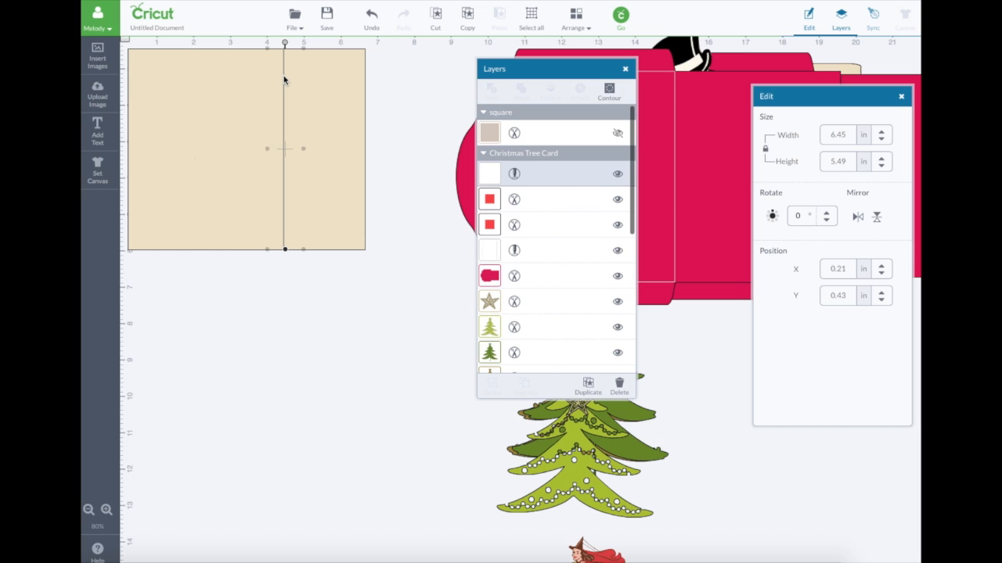
{"action": "left_click", "coordinate": [333, 79], "text": "shift"}
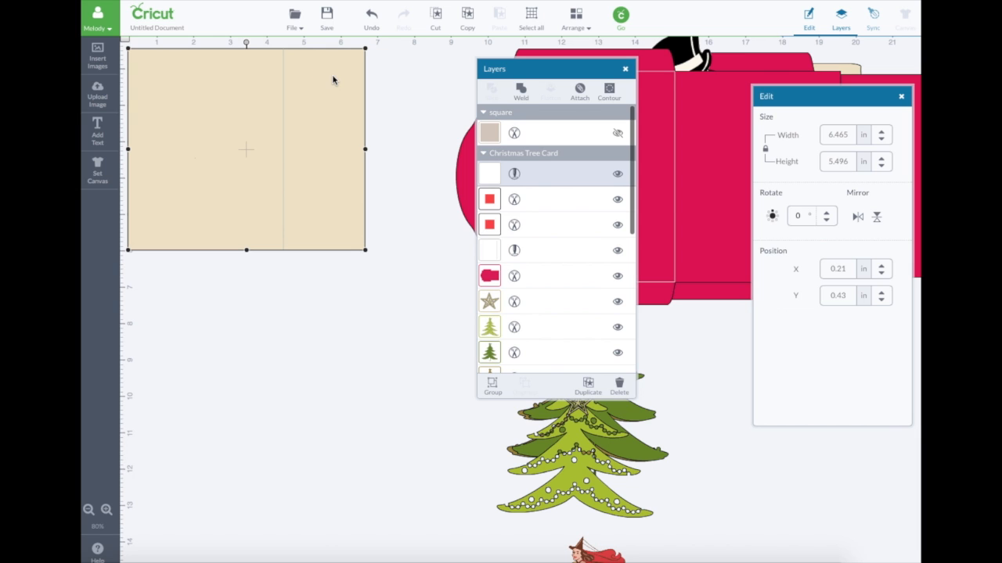
{"action": "left_click", "coordinate": [580, 91]}
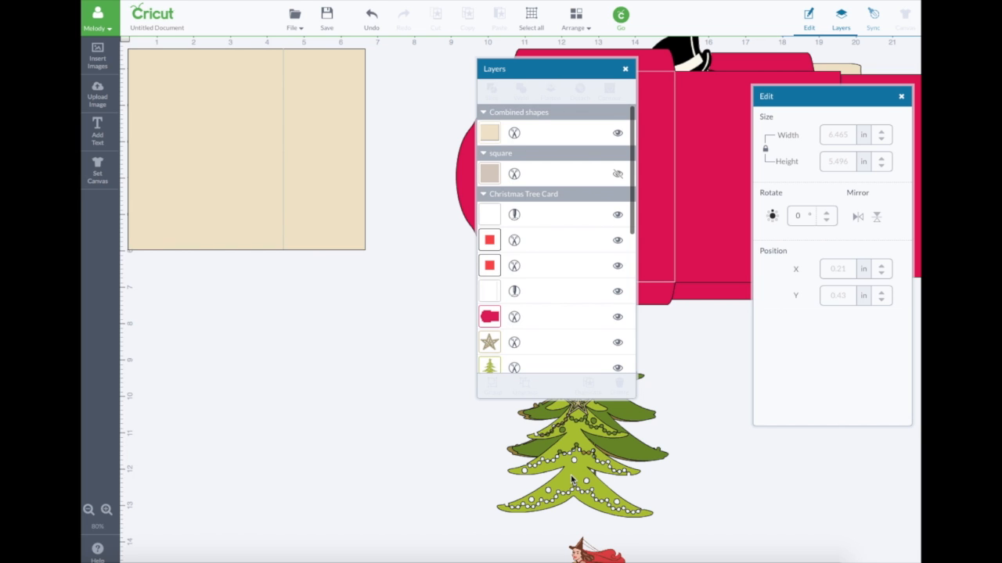
{"action": "left_click_drag", "start_coordinate": [585, 550], "coordinate": [357, 297]}
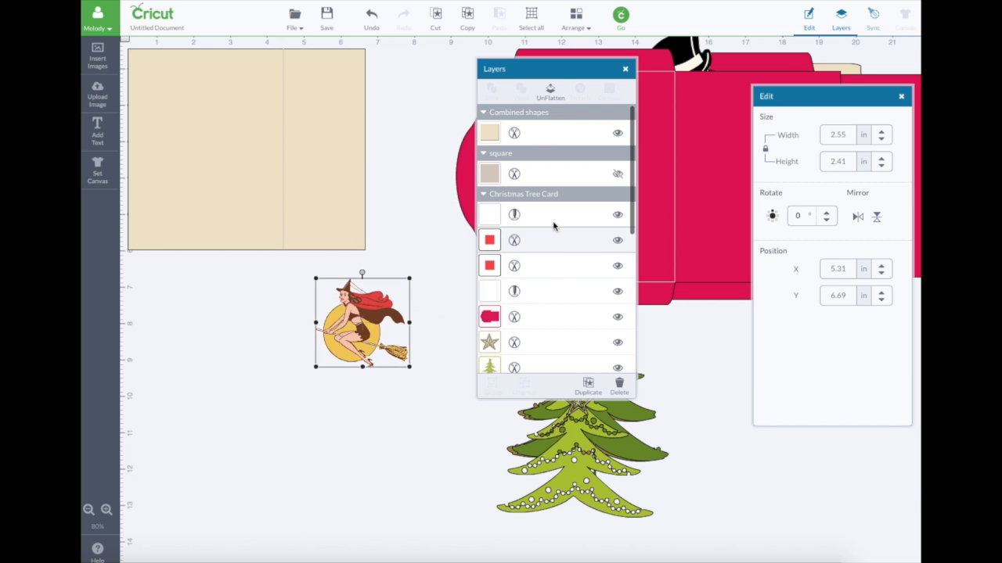
{"action": "left_click", "coordinate": [551, 92]}
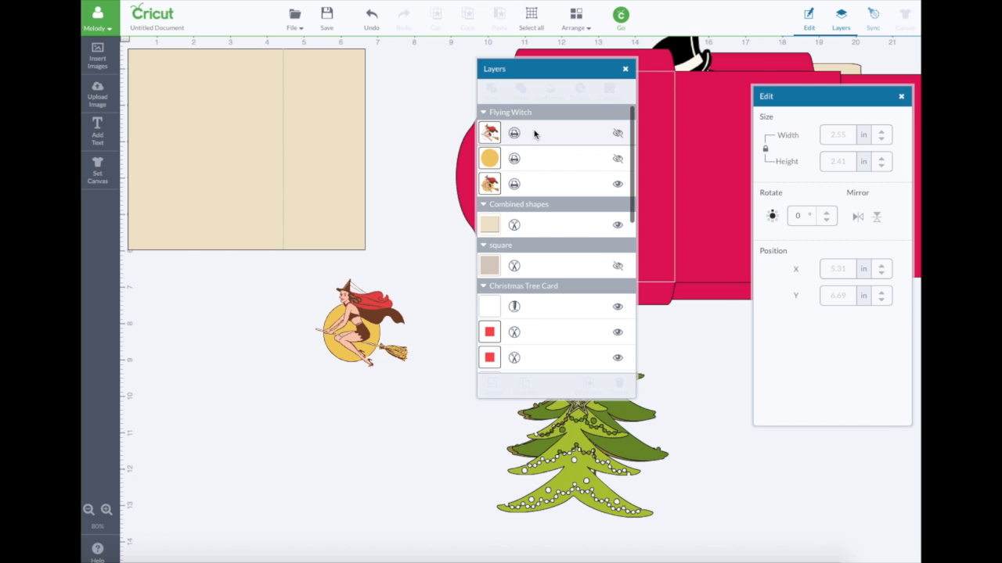
{"action": "left_click", "coordinate": [371, 17]}
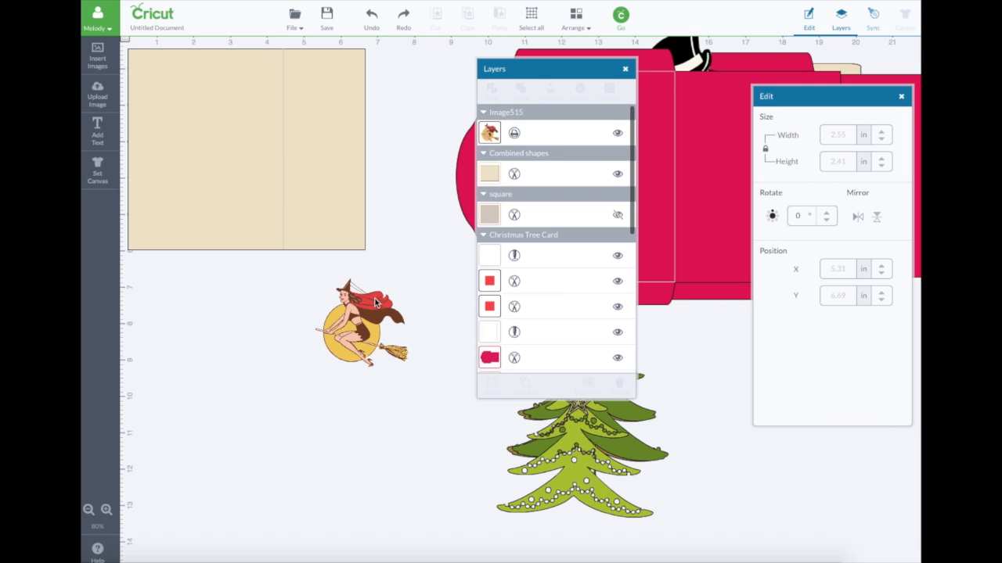
- Enlarge the flying witch to about 4.56 × 4.31 in, flip it horizontally, and position it over the card's open edge at about X 9.1, Y 0.82 in
{"action": "left_click_drag", "start_coordinate": [378, 303], "coordinate": [388, 83]}
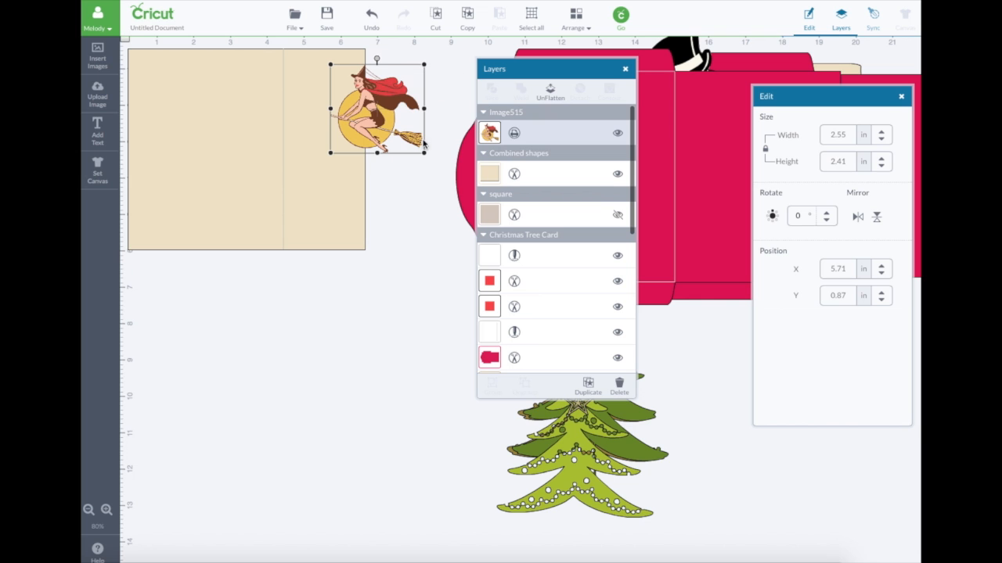
{"action": "left_click_drag", "start_coordinate": [424, 152], "coordinate": [499, 306]}
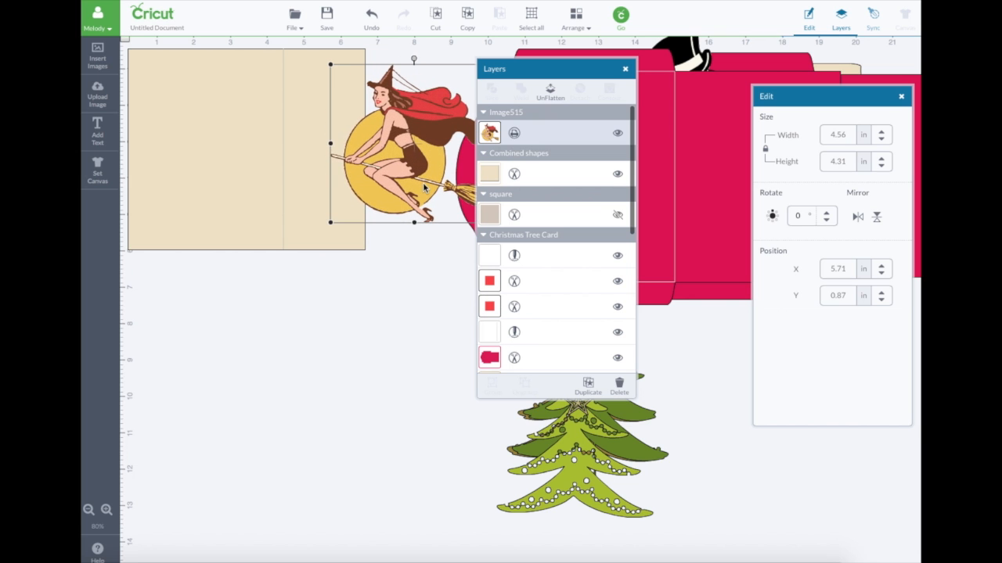
{"action": "left_click_drag", "start_coordinate": [423, 178], "coordinate": [375, 181]}
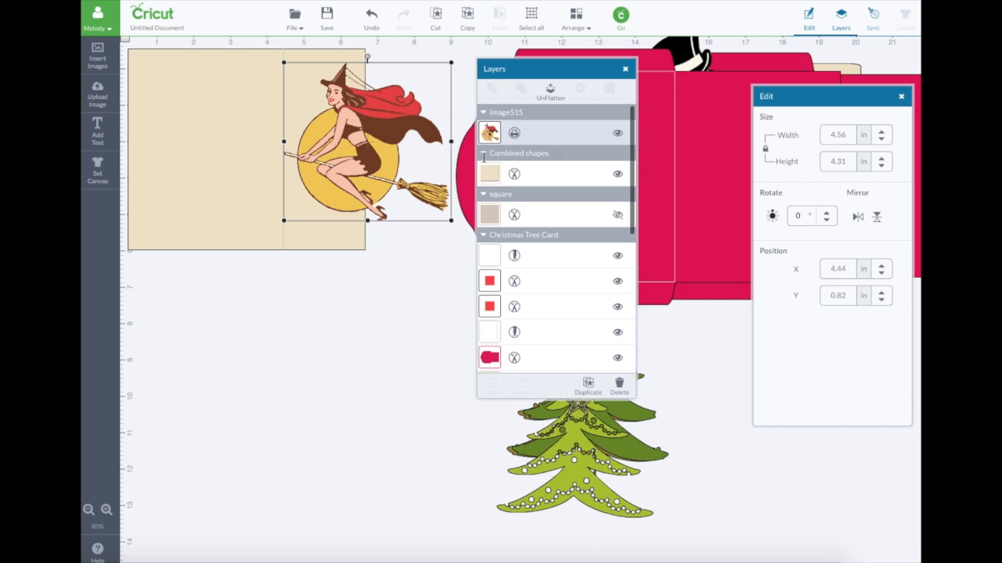
{"action": "left_click", "coordinate": [873, 219]}
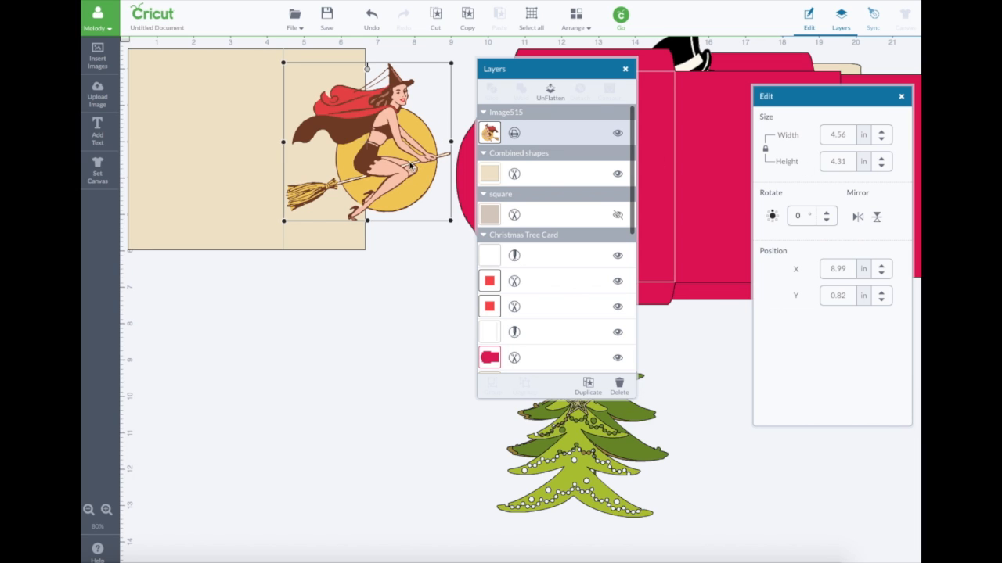
{"action": "left_click_drag", "start_coordinate": [410, 165], "coordinate": [410, 163]}
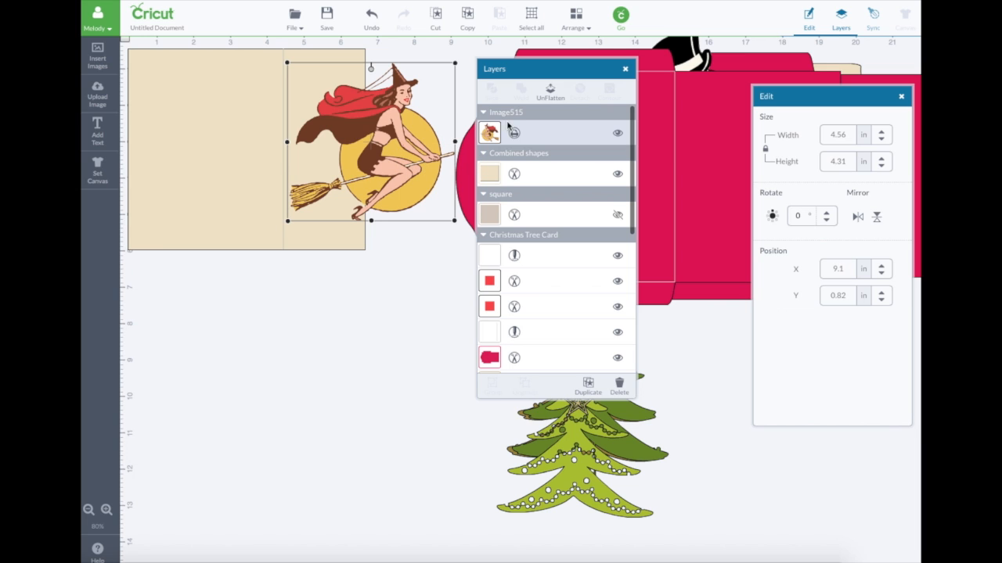
- Unflatten the flying witch and move its unhidden witch and yellow moon layers below the card
{"action": "left_click", "coordinate": [551, 91]}
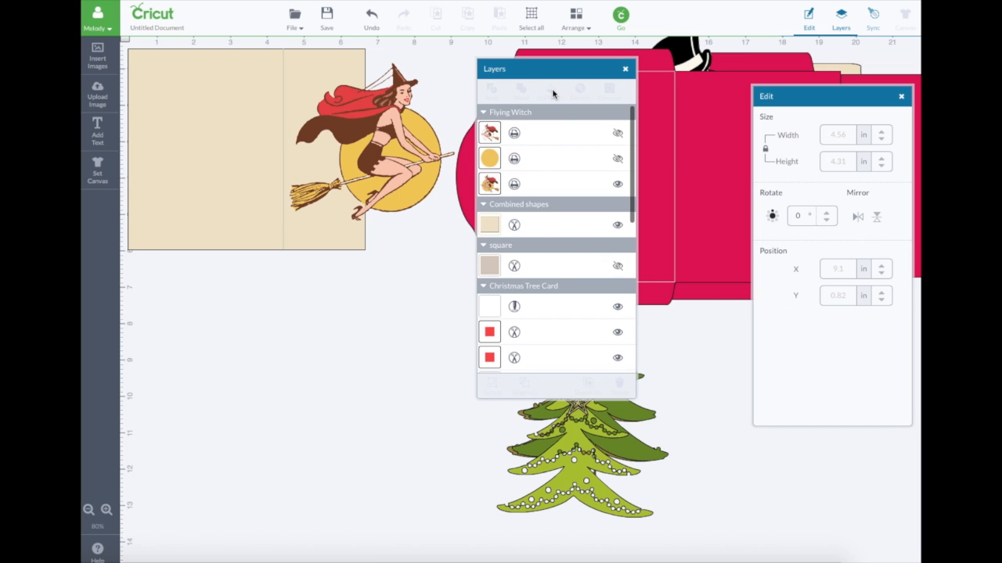
{"action": "left_click", "coordinate": [618, 159]}
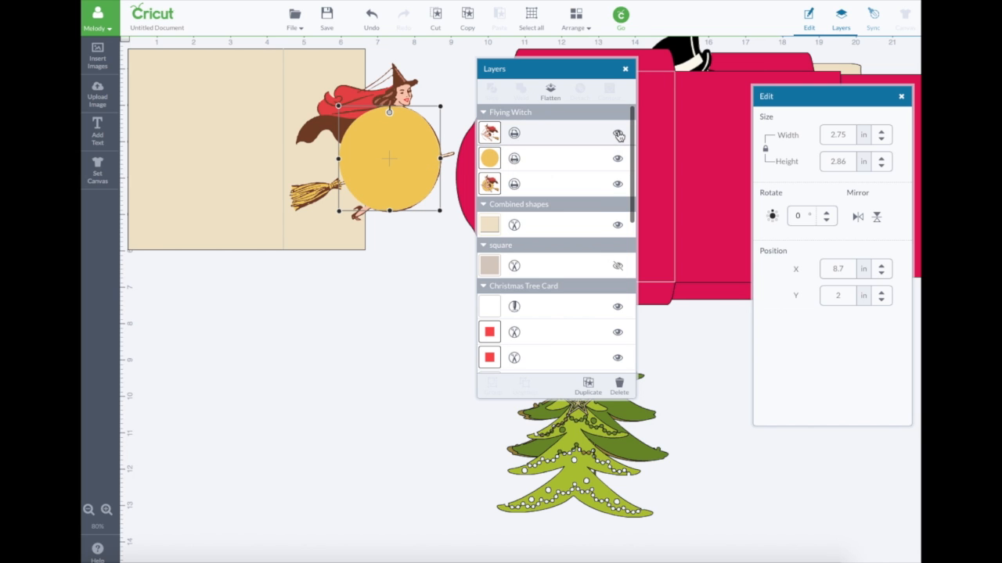
{"action": "left_click", "coordinate": [618, 134]}
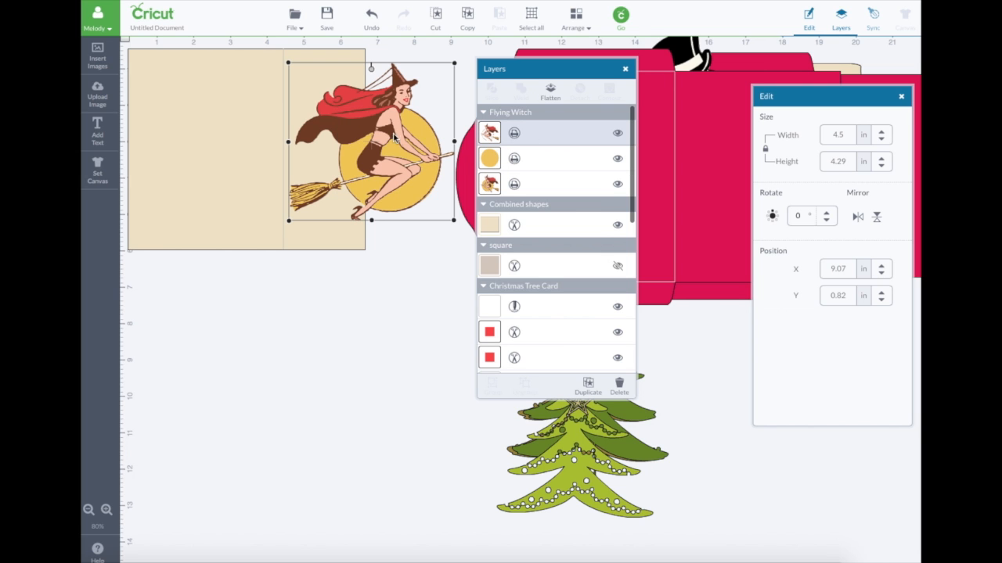
{"action": "left_click_drag", "start_coordinate": [394, 138], "coordinate": [360, 297]}
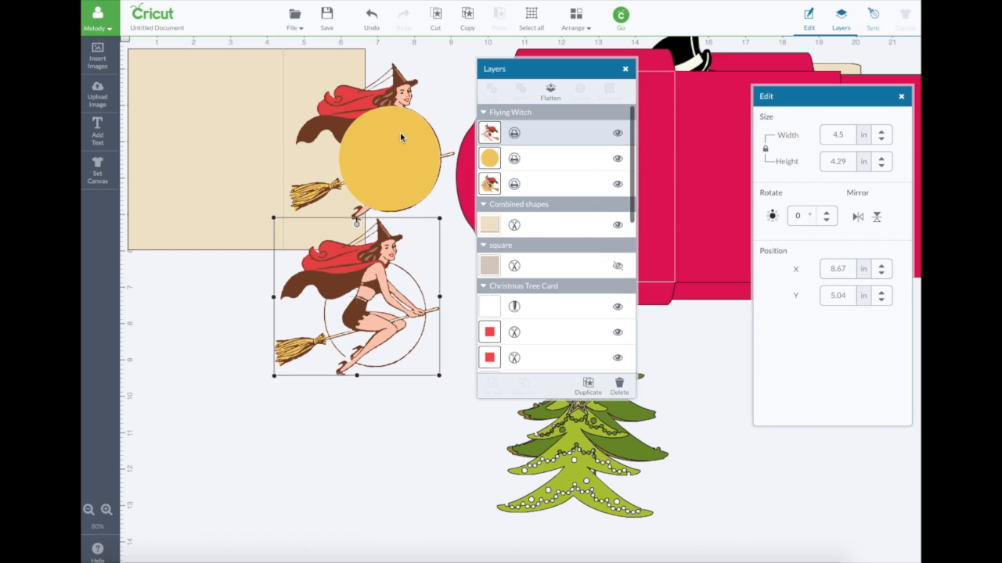
{"action": "left_click_drag", "start_coordinate": [393, 147], "coordinate": [387, 291]}
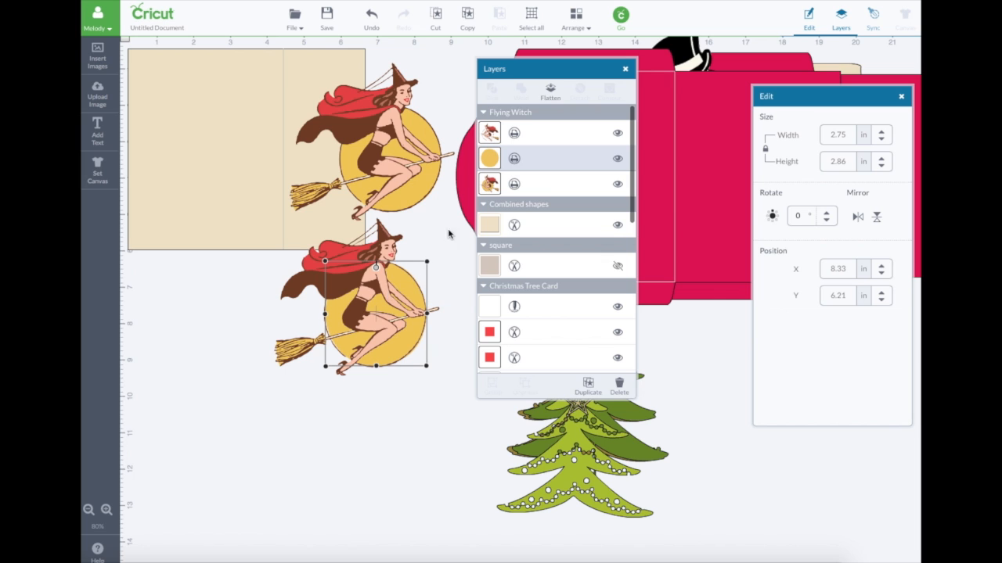
- Change the line type of the combined witch-and-moon layer on the card from Print to Cut
{"action": "left_click", "coordinate": [515, 186]}
{"action": "left_click", "coordinate": [514, 185]}
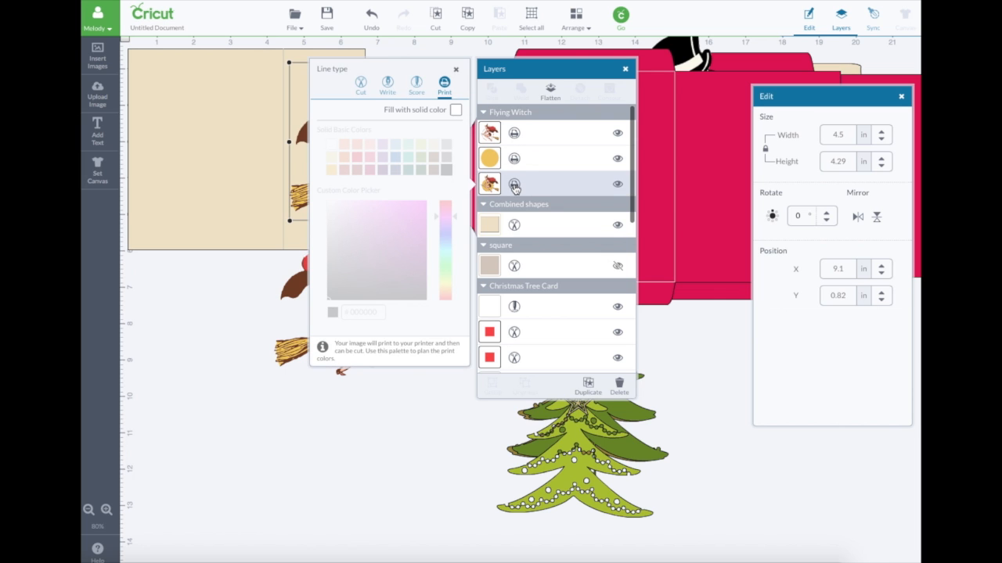
{"action": "left_click", "coordinate": [362, 83]}
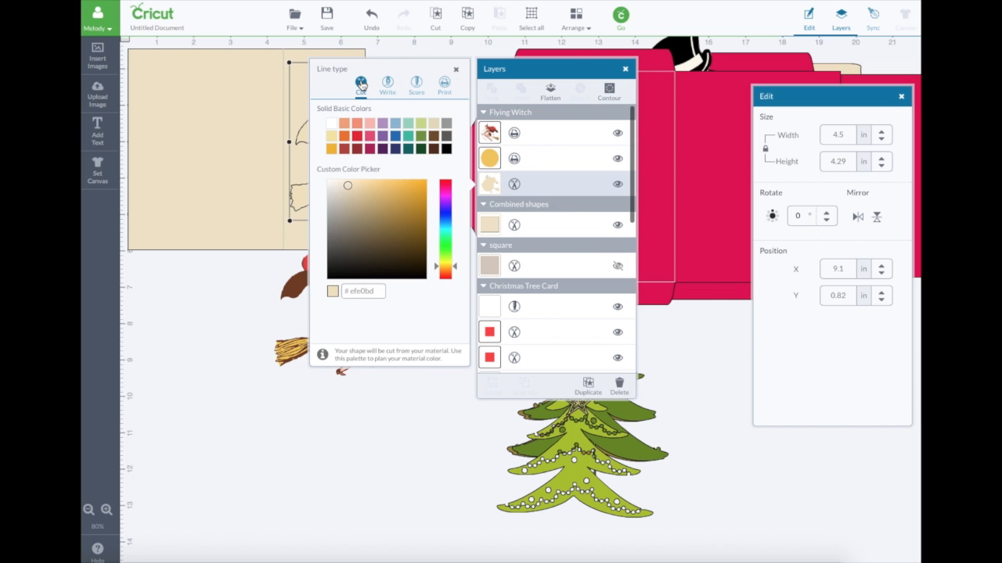
{"action": "left_click", "coordinate": [242, 289]}
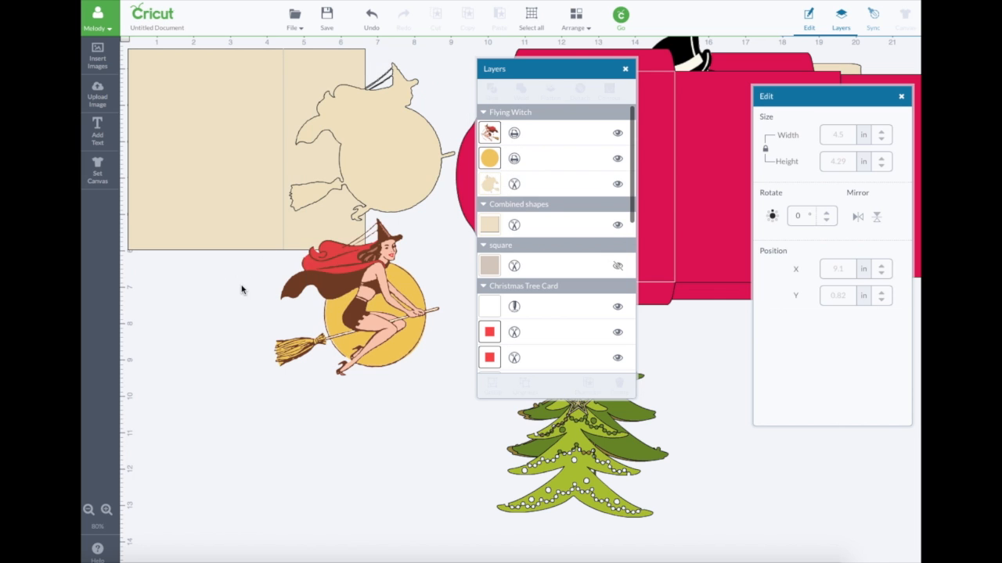
- Weld the witch-and-moon silhouette to the card base, and nudge the loose printed witch slightly upward
{"action": "left_click", "coordinate": [394, 159]}
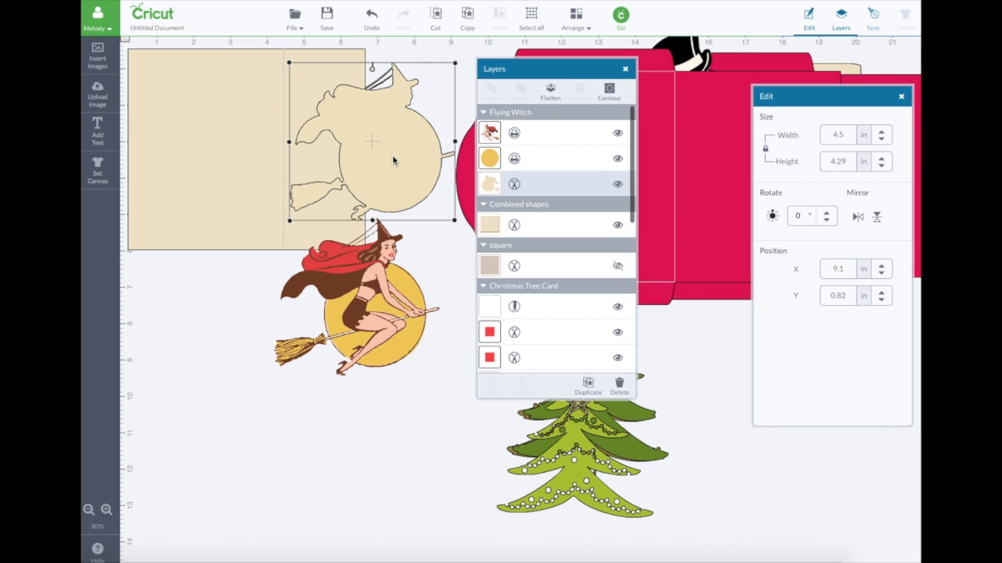
{"action": "left_click", "coordinate": [270, 127], "text": "shift"}
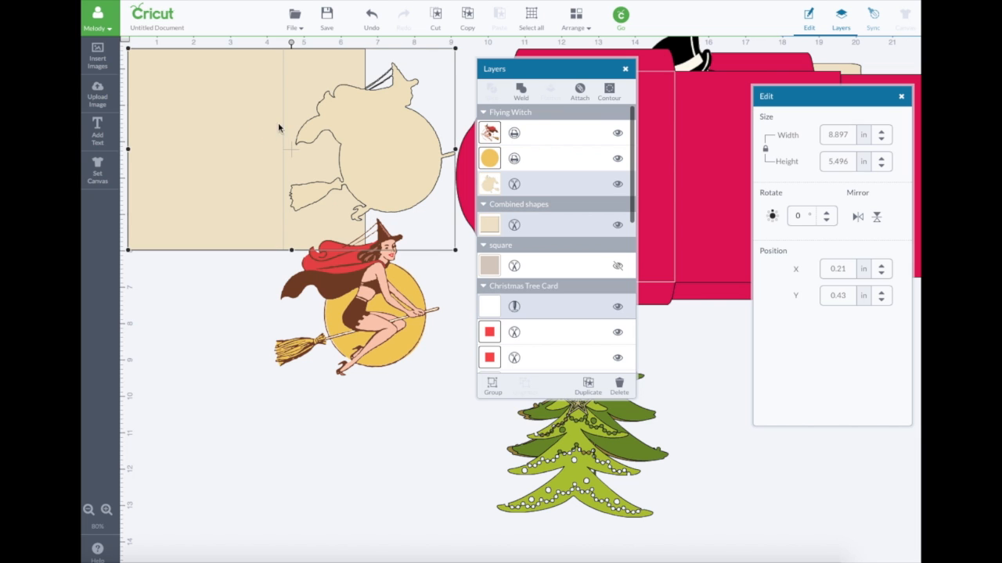
{"action": "left_click", "coordinate": [522, 92]}
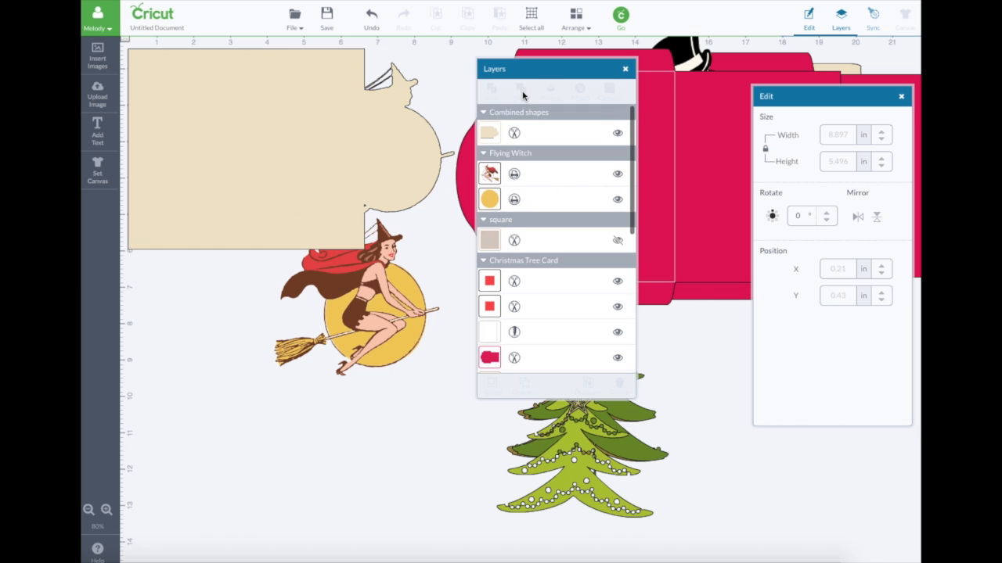
{"action": "mouse_move", "coordinate": [388, 292]}
{"action": "left_mouse_down"}
{"action": "mouse_move", "coordinate": [393, 182]}
{"action": "mouse_move", "coordinate": [393, 279]}
{"action": "left_mouse_up"}
{"action": "left_click", "coordinate": [386, 153]}
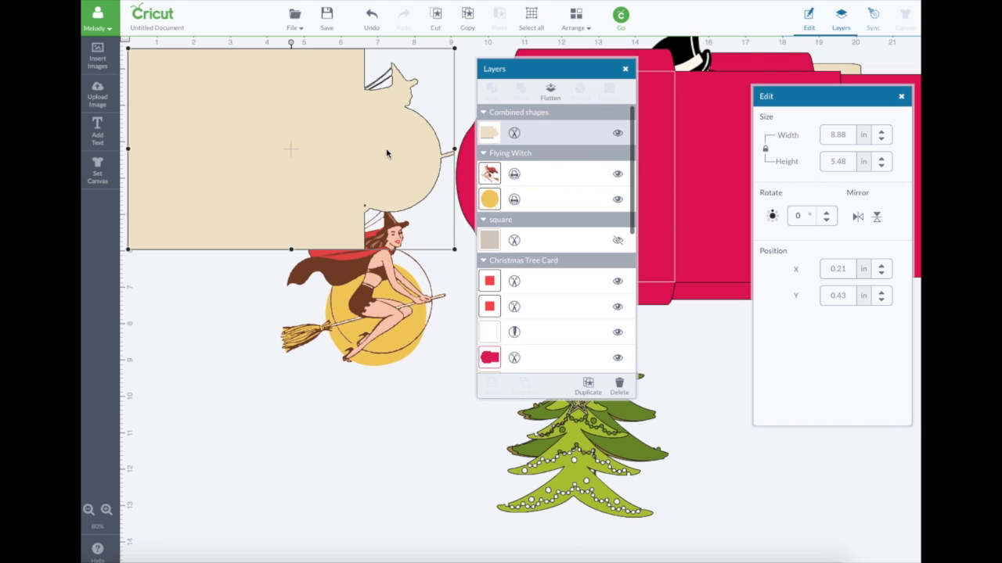
- Send the welded witch card shape to the back and shift it slightly toward the canvas origin
{"action": "left_click", "coordinate": [583, 25]}
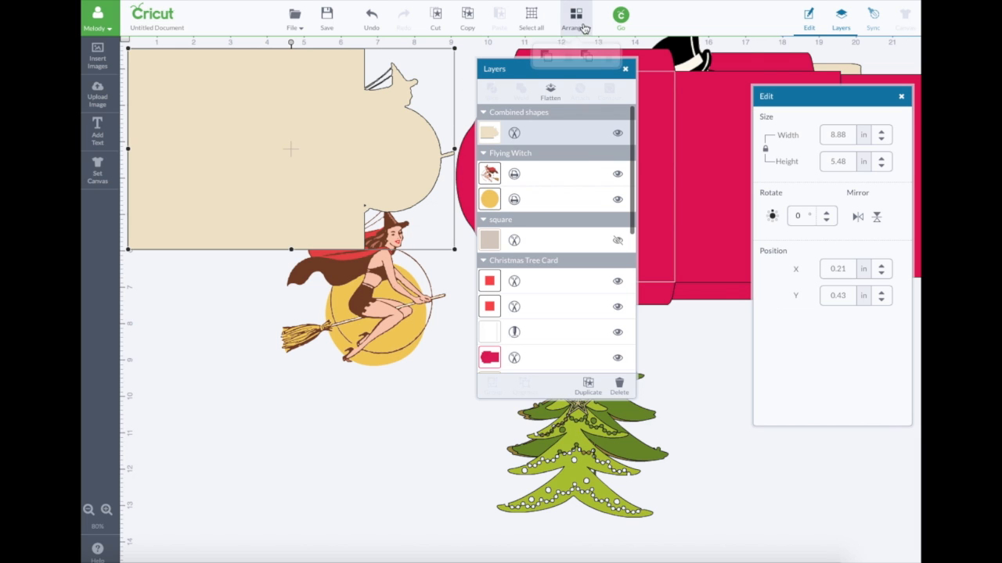
{"action": "left_click", "coordinate": [587, 56]}
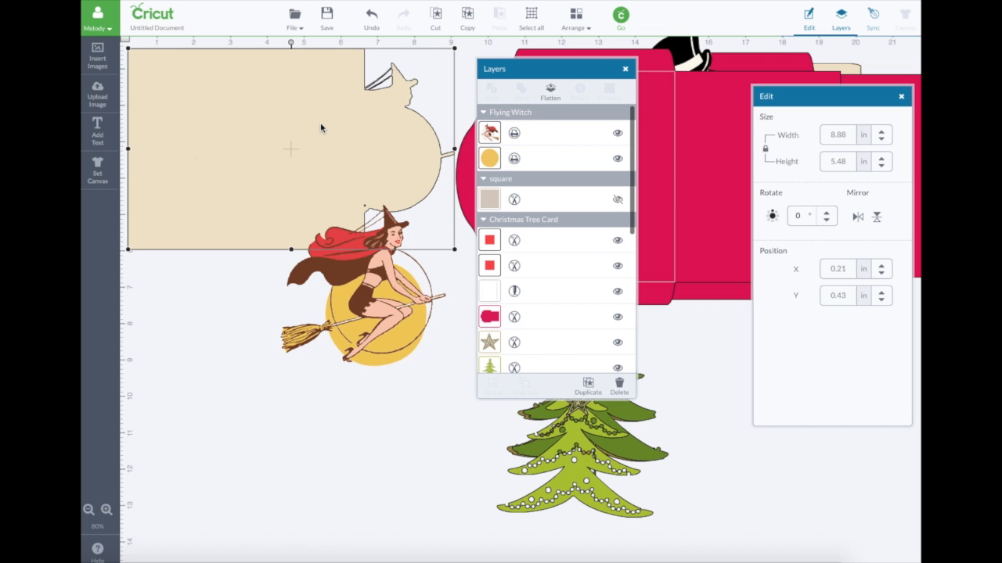
{"action": "left_click_drag", "start_coordinate": [320, 128], "coordinate": [314, 120]}
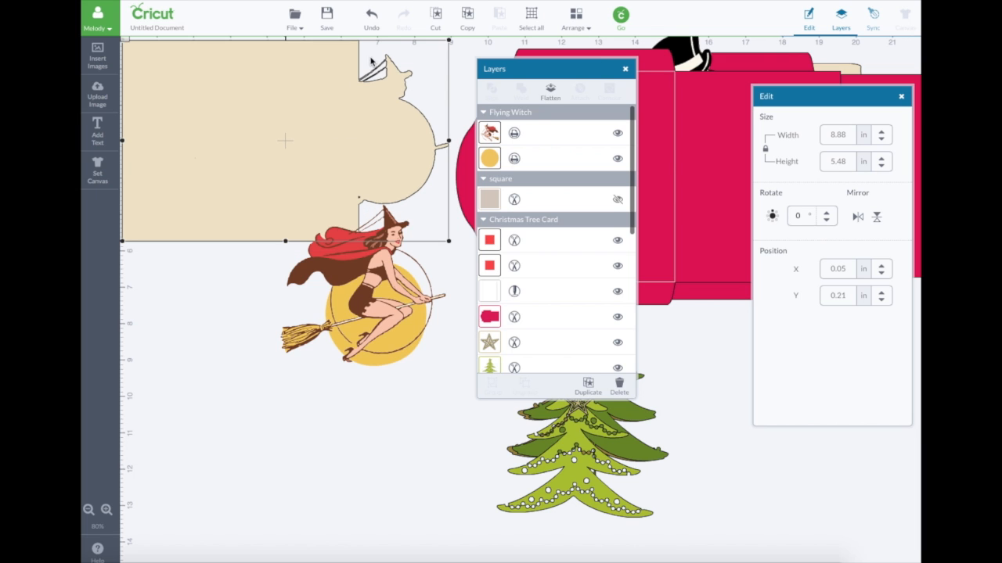
- Undo the card's shift and reordering, the loose witch's nudge, the weld, and the silhouette's line type change
{"action": "left_click", "coordinate": [372, 21]}
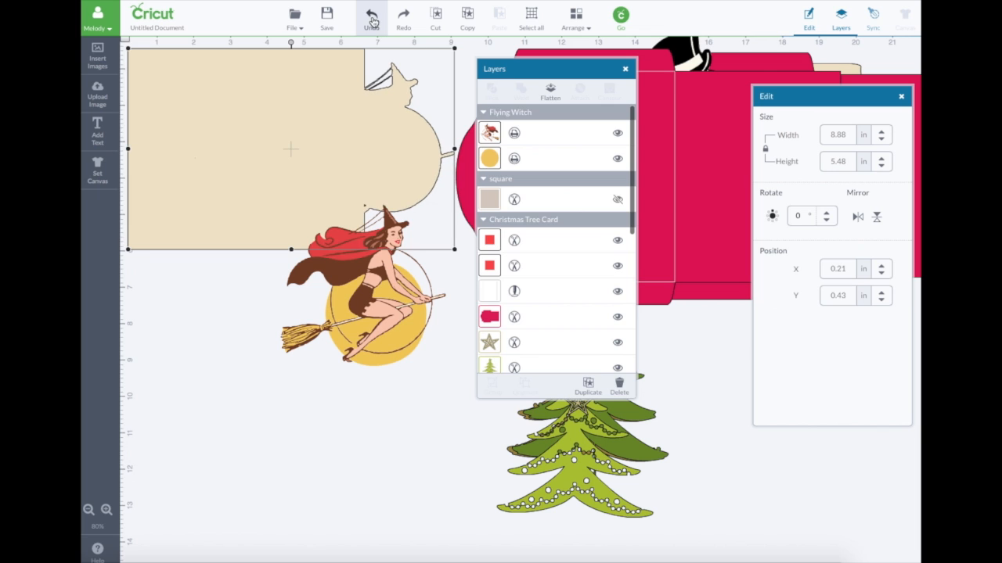
{"action": "left_click", "coordinate": [372, 21]}
{"action": "left_click", "coordinate": [372, 21]}
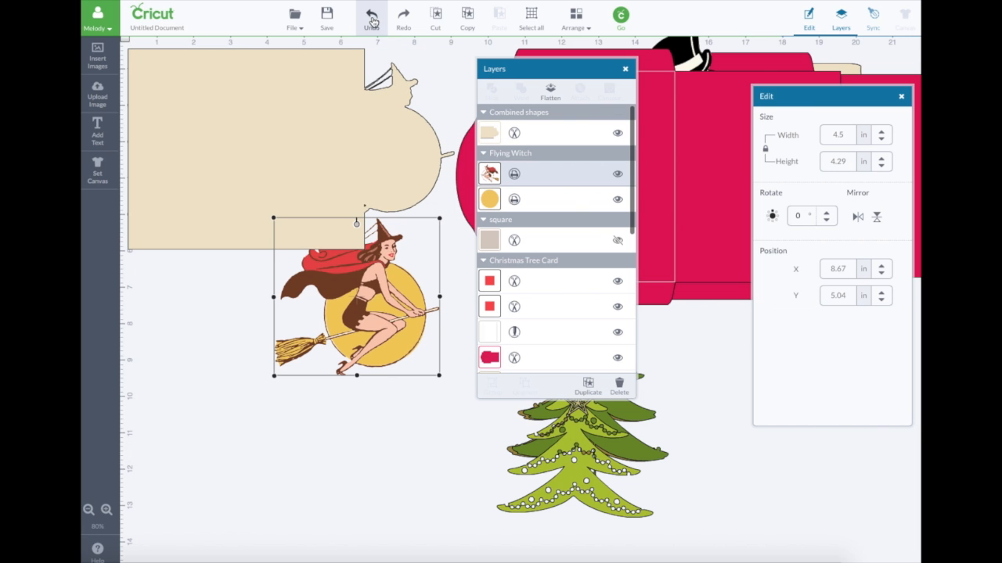
{"action": "left_click", "coordinate": [372, 22]}
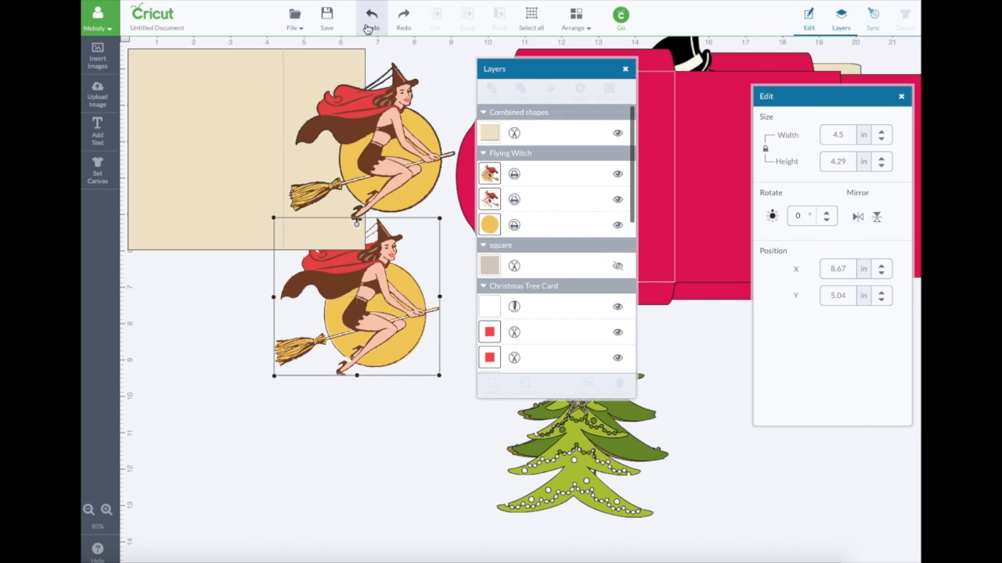
- Detach the score line from the beige card base
{"action": "left_click", "coordinate": [282, 92]}
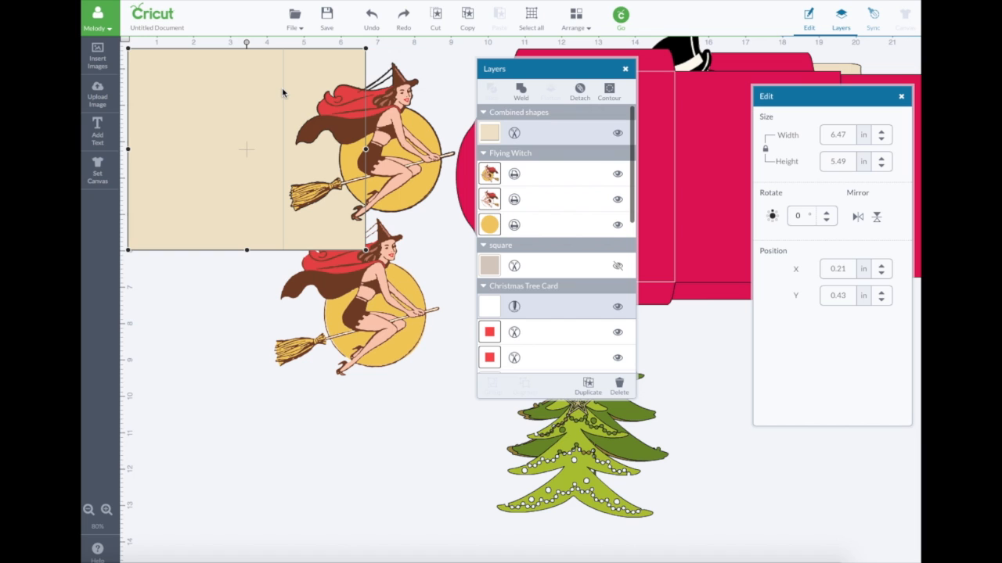
{"action": "left_click", "coordinate": [580, 92]}
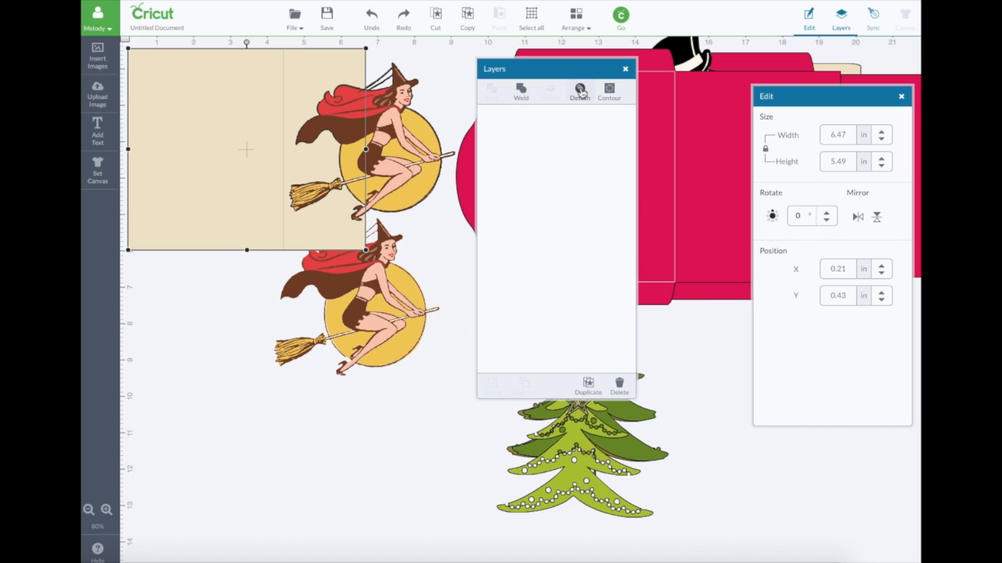
{"action": "left_click", "coordinate": [284, 94]}
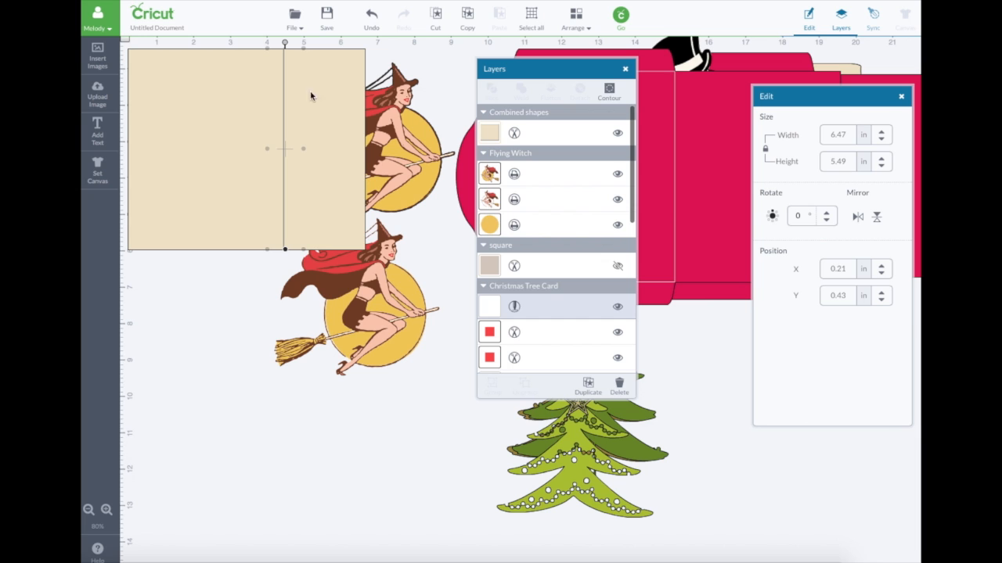
- Change the line type of the combined witch-and-moon layer overlapping the card from Print to Cut
{"action": "left_click", "coordinate": [396, 106]}
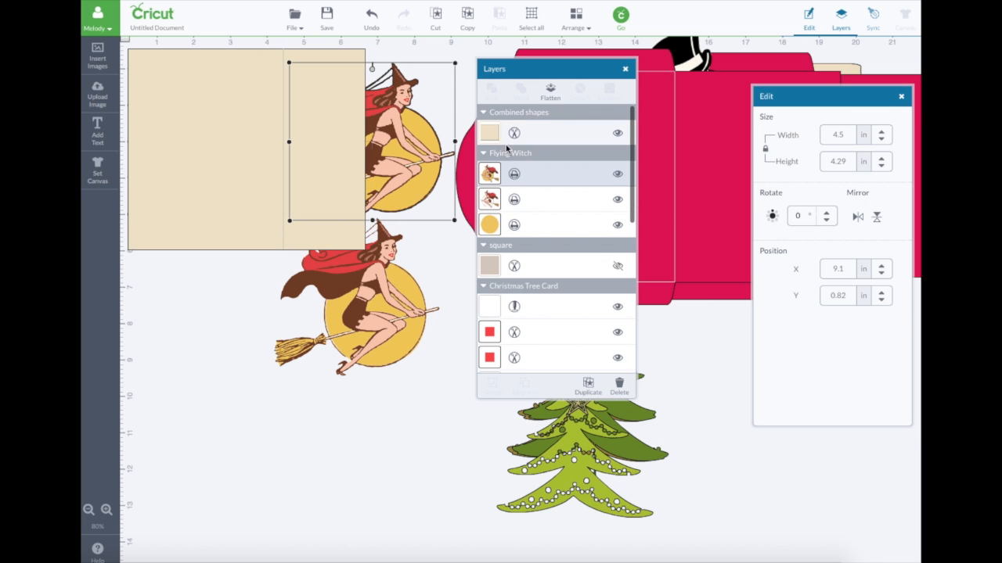
{"action": "left_click", "coordinate": [515, 177]}
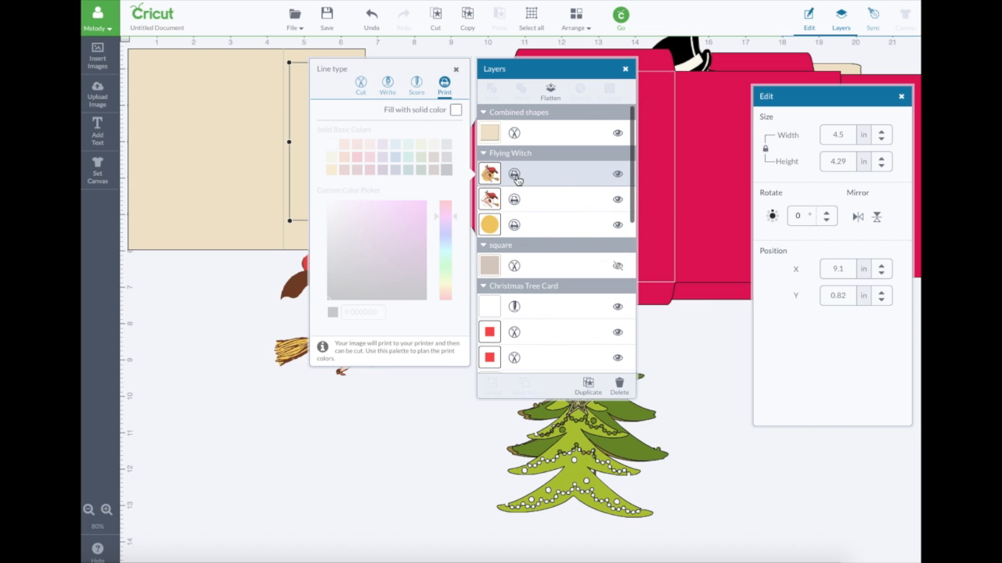
{"action": "left_click", "coordinate": [361, 84]}
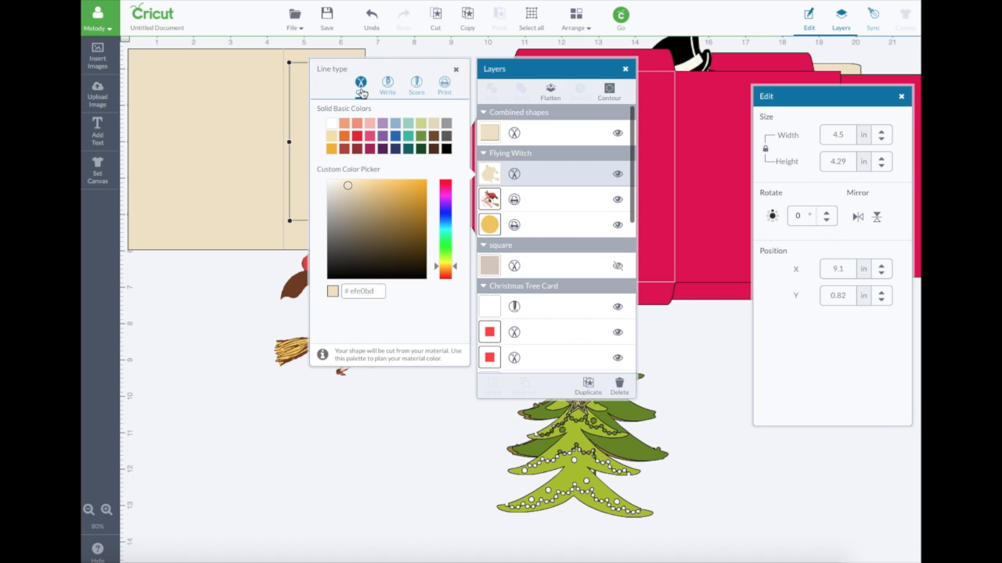
{"action": "left_click", "coordinate": [239, 295]}
- Weld the witch-and-moon silhouette to the beige card base without including the score line
{"action": "left_click", "coordinate": [390, 137]}
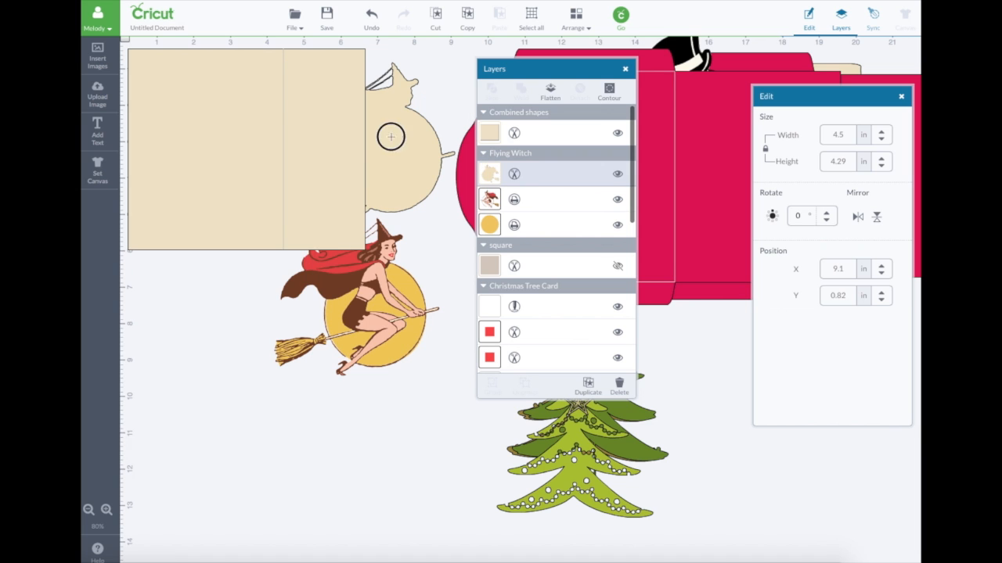
{"action": "left_click", "coordinate": [208, 127], "text": "shift"}
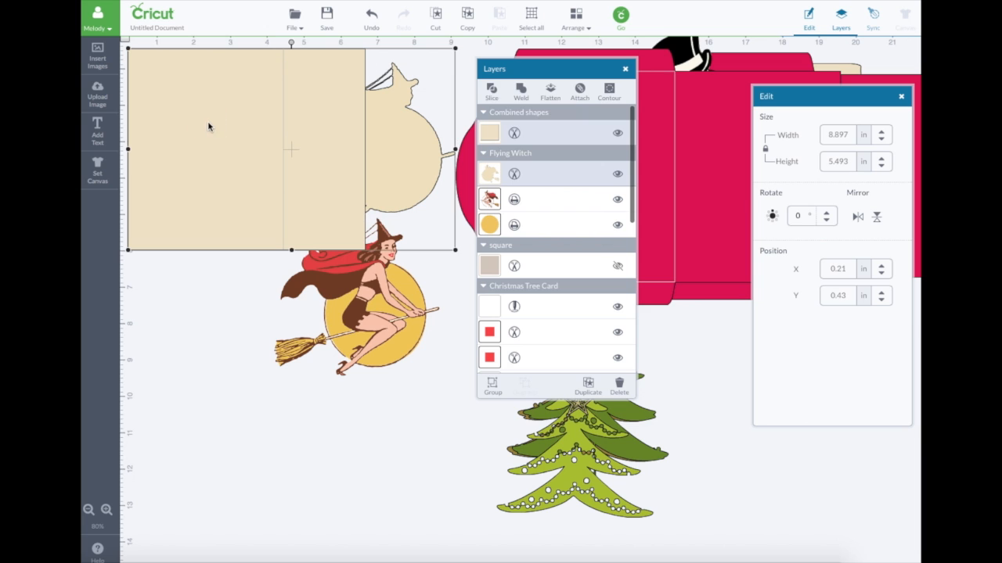
{"action": "left_click", "coordinate": [526, 94]}
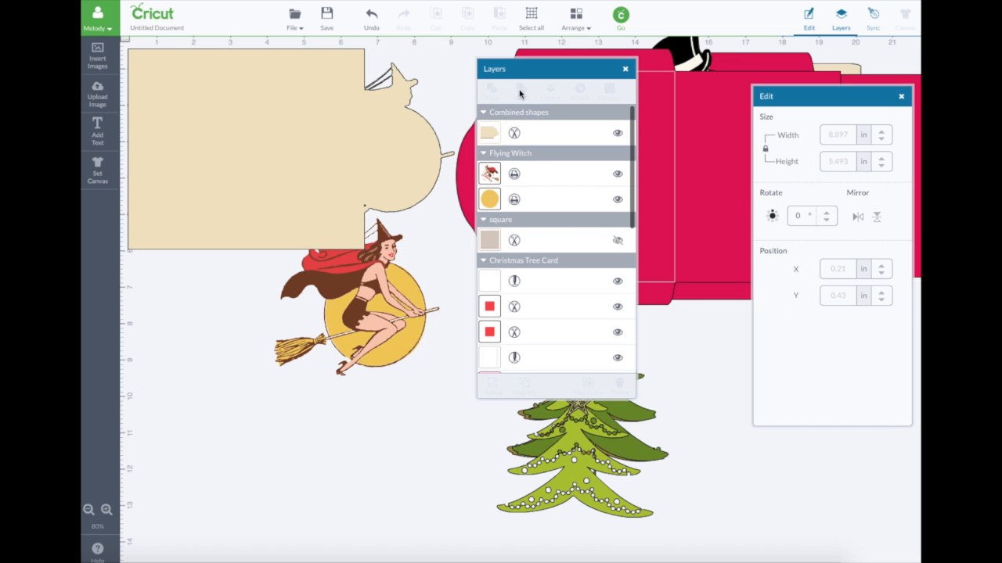
- Send the welded card to the back and attach the score line to it
{"action": "left_click", "coordinate": [340, 111]}
{"action": "left_click", "coordinate": [579, 21]}
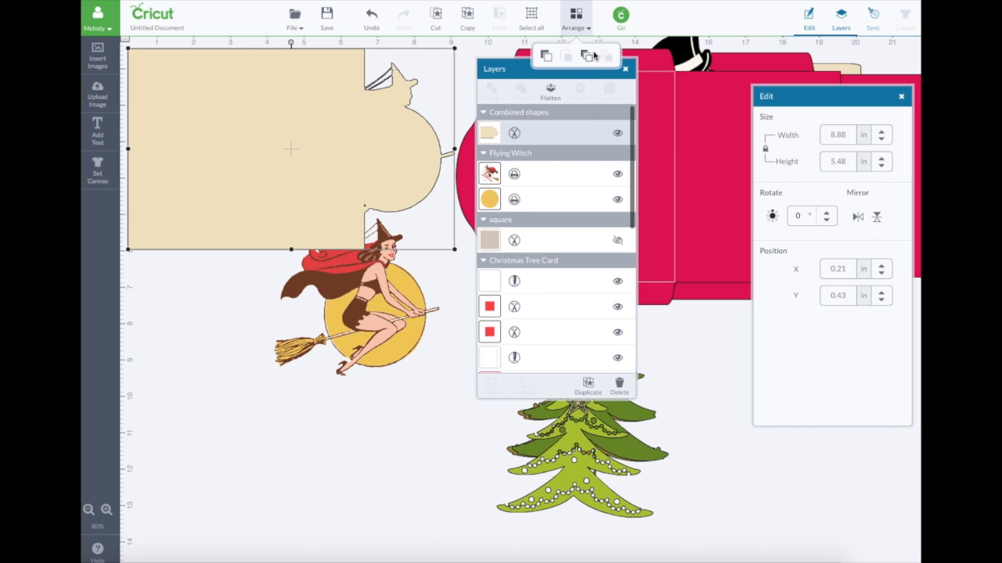
{"action": "left_click", "coordinate": [592, 55]}
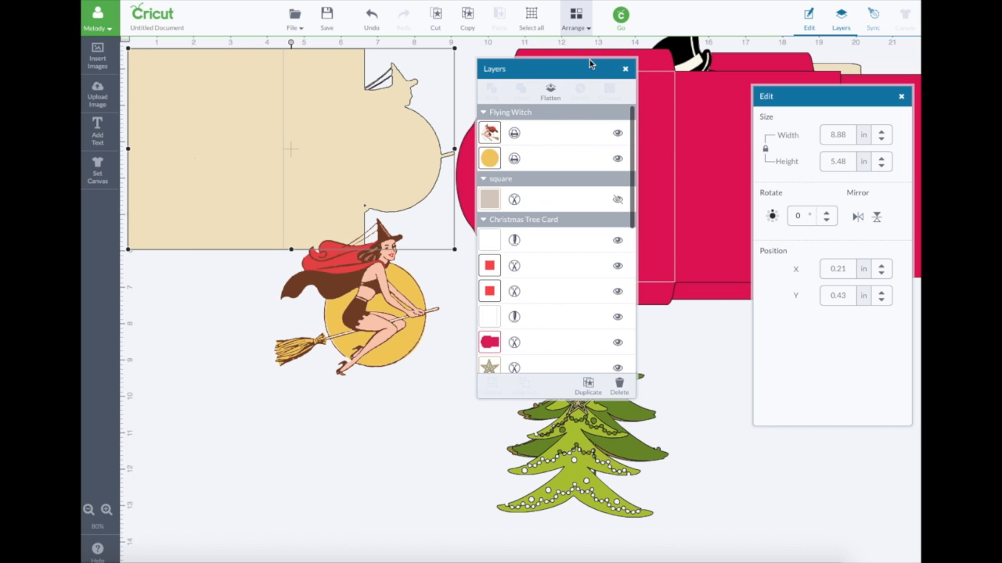
{"action": "left_click", "coordinate": [282, 87]}
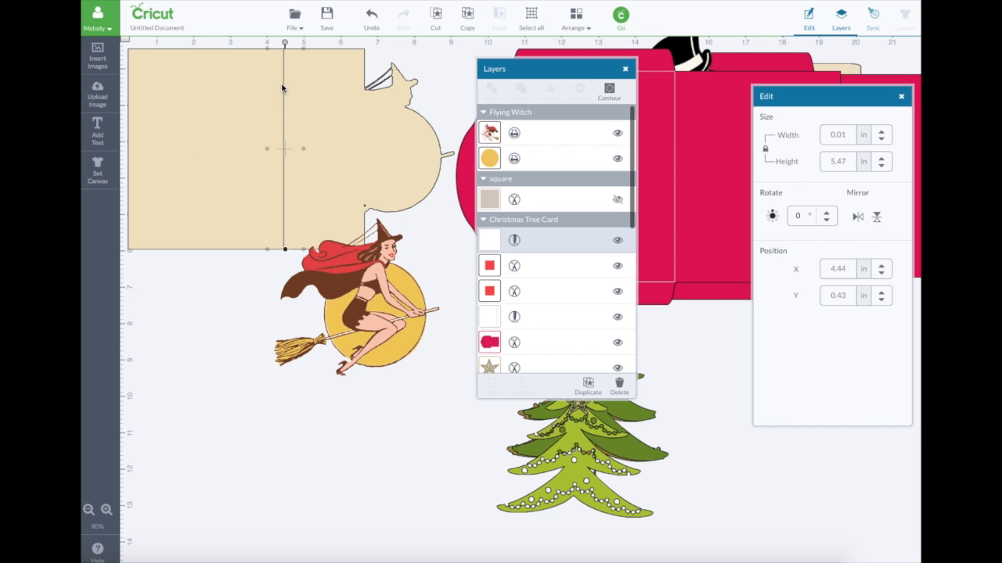
{"action": "left_click", "coordinate": [329, 78], "text": "shift"}
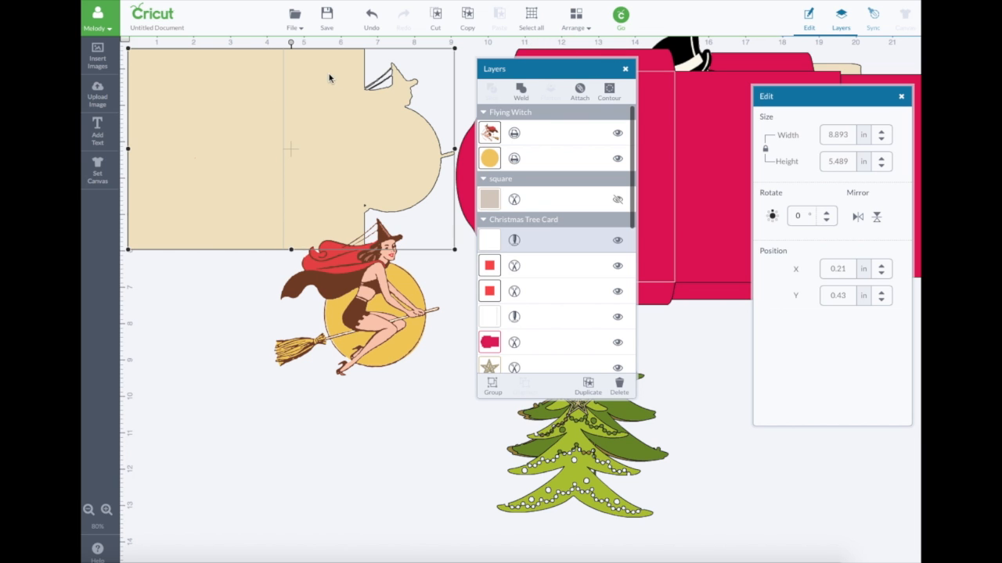
{"action": "left_click", "coordinate": [579, 91]}
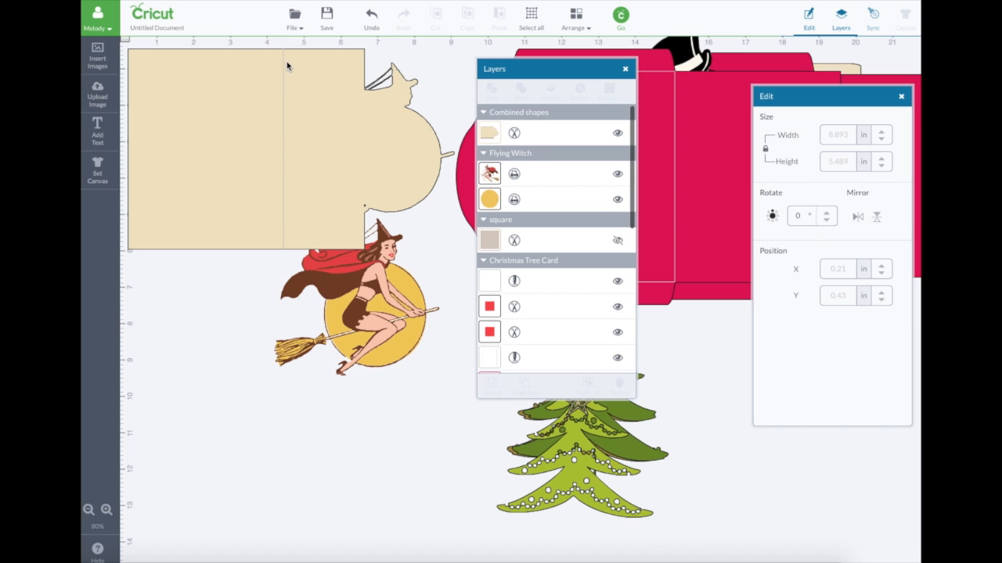
- Move the loose printed witch slightly down, and send the attached card with its score line to the back at about X 0.23, Y 0.43 in
{"action": "left_click", "coordinate": [565, 19]}
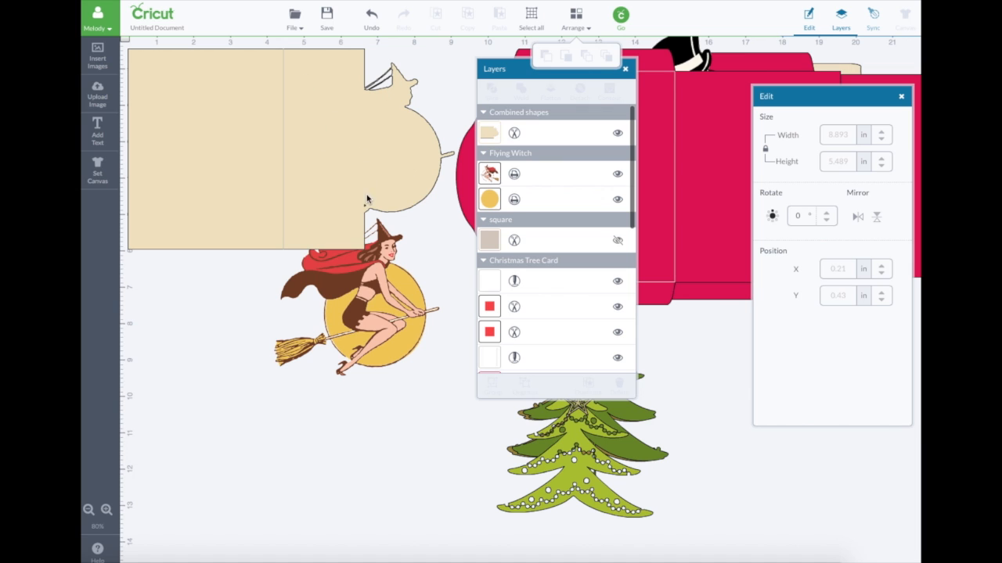
{"action": "mouse_move", "coordinate": [376, 282]}
{"action": "left_mouse_down"}
{"action": "mouse_move", "coordinate": [383, 286]}
{"action": "mouse_move", "coordinate": [385, 134]}
{"action": "mouse_move", "coordinate": [380, 297]}
{"action": "left_mouse_up"}
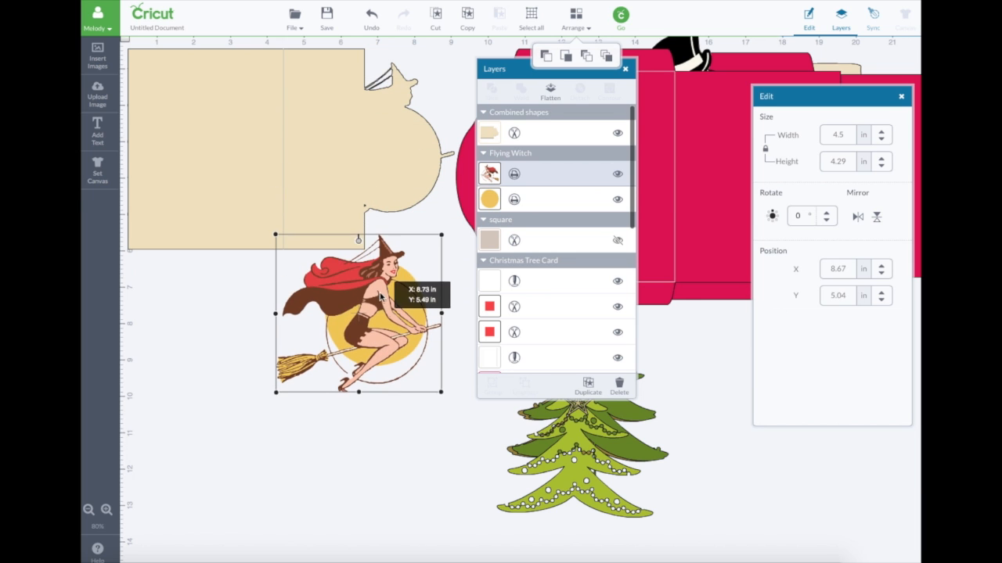
{"action": "left_click", "coordinate": [335, 148]}
{"action": "left_click_drag", "start_coordinate": [335, 148], "coordinate": [340, 145]}
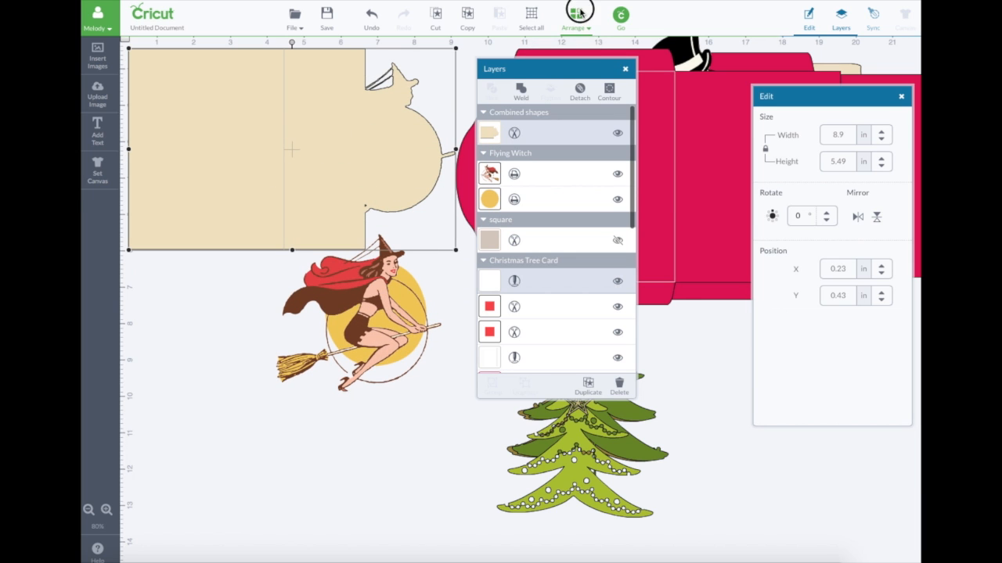
{"action": "left_click", "coordinate": [583, 28]}
{"action": "left_click", "coordinate": [587, 55]}
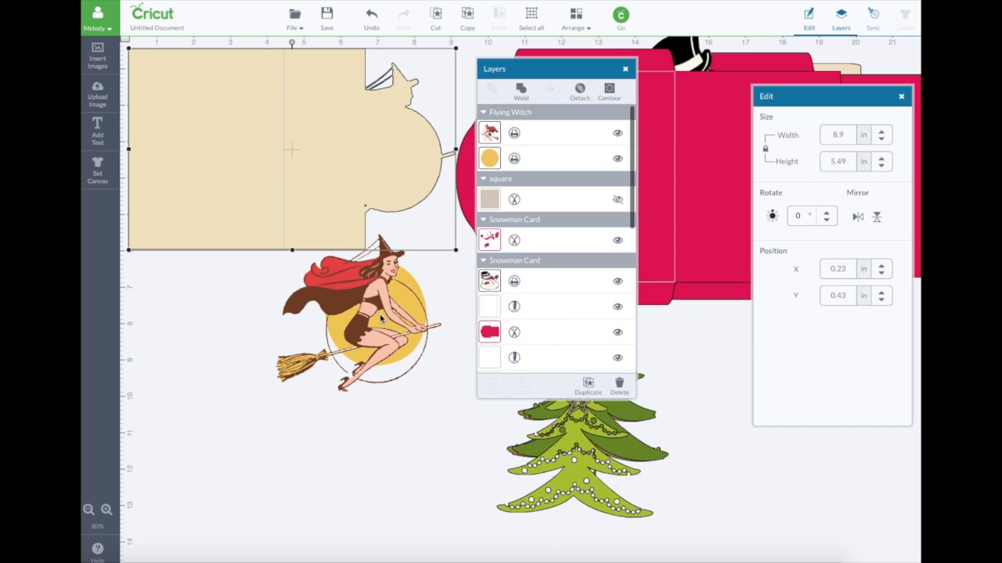
- Position the printed witch and yellow moon over the card's silhouette, and flatten them into one print layer at about X 4.63, Y 0.82 in
{"action": "left_click_drag", "start_coordinate": [380, 317], "coordinate": [391, 143]}
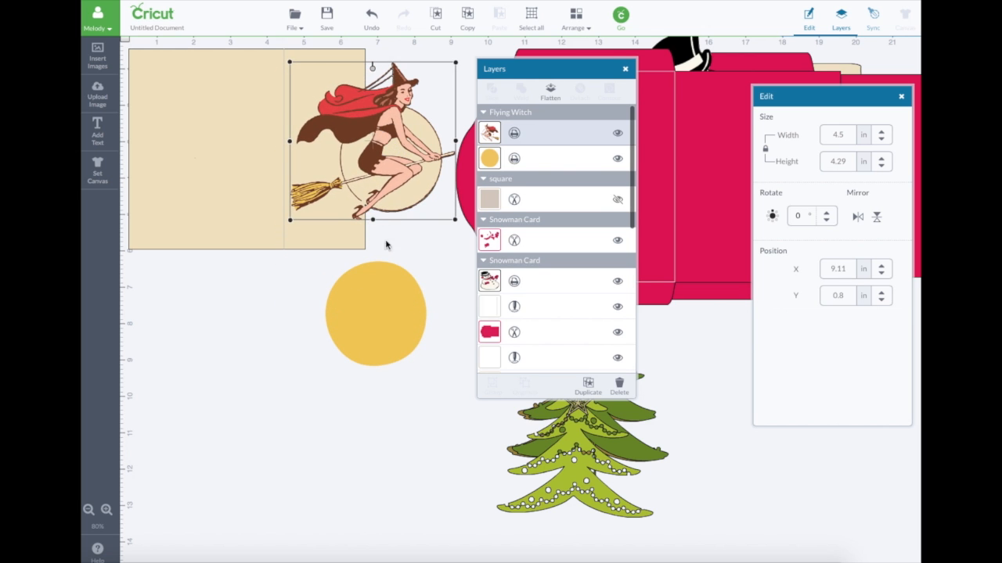
{"action": "left_click_drag", "start_coordinate": [391, 327], "coordinate": [405, 169]}
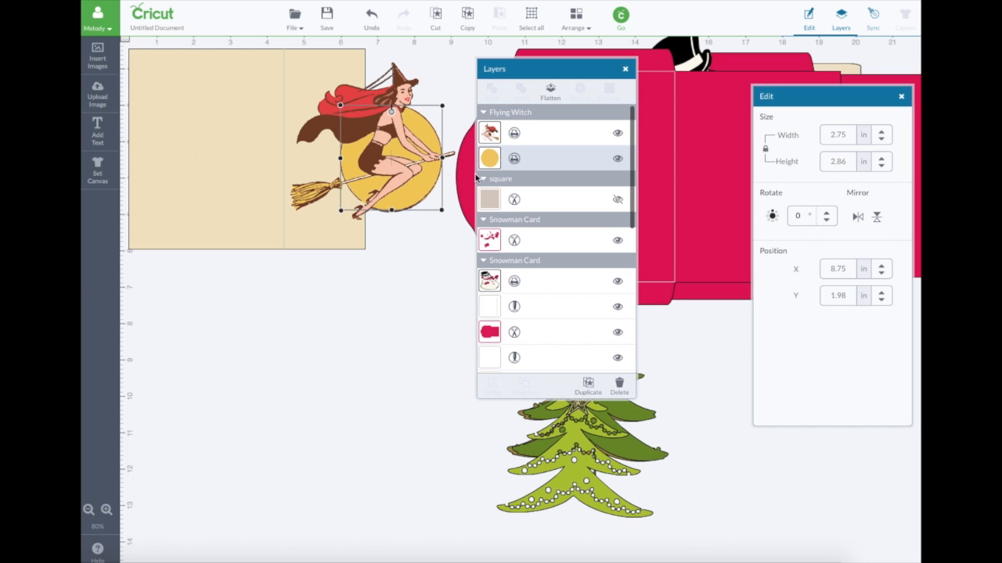
{"action": "left_click", "coordinate": [558, 134], "text": "shift"}
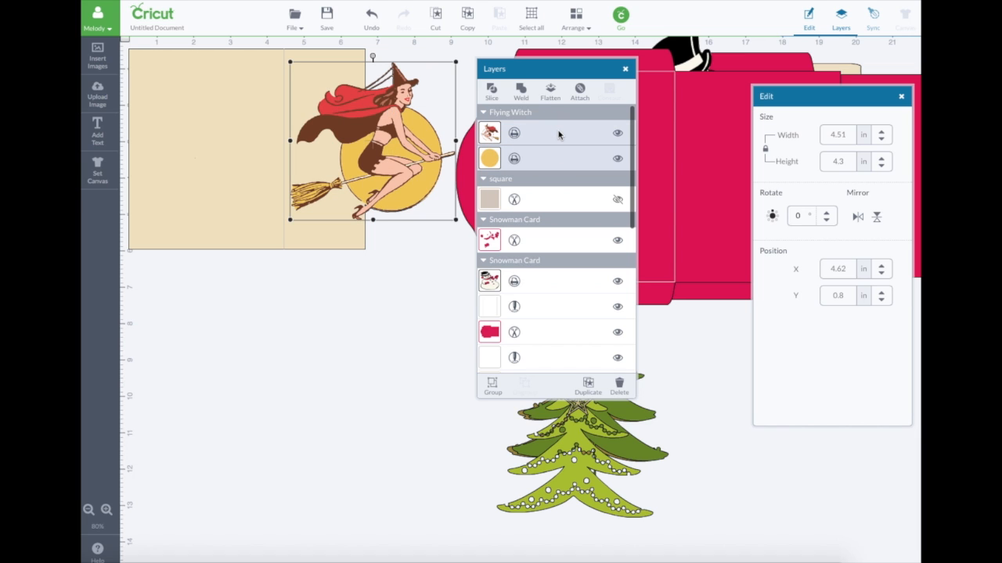
{"action": "left_click", "coordinate": [551, 91]}
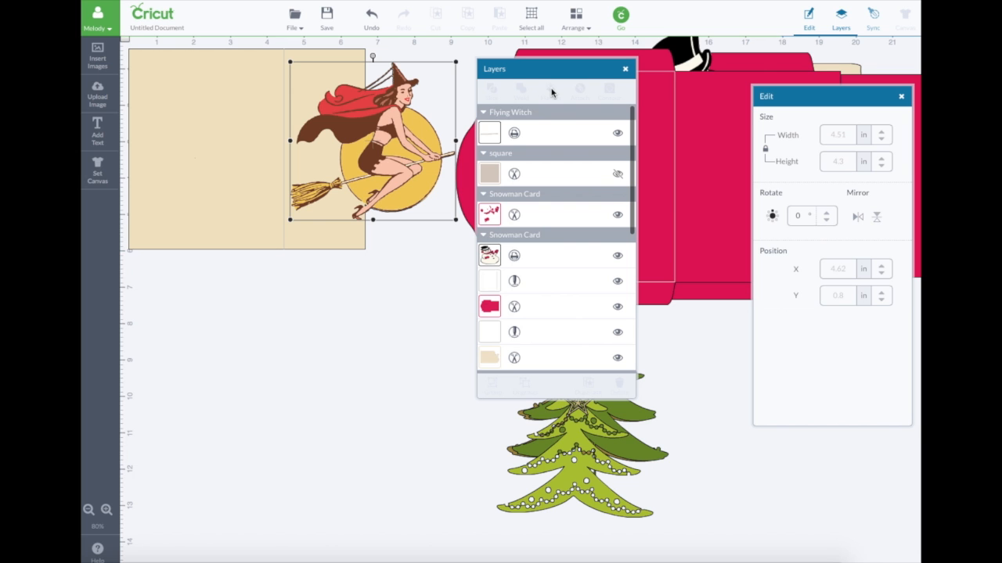
{"action": "left_click_drag", "start_coordinate": [419, 132], "coordinate": [399, 137]}
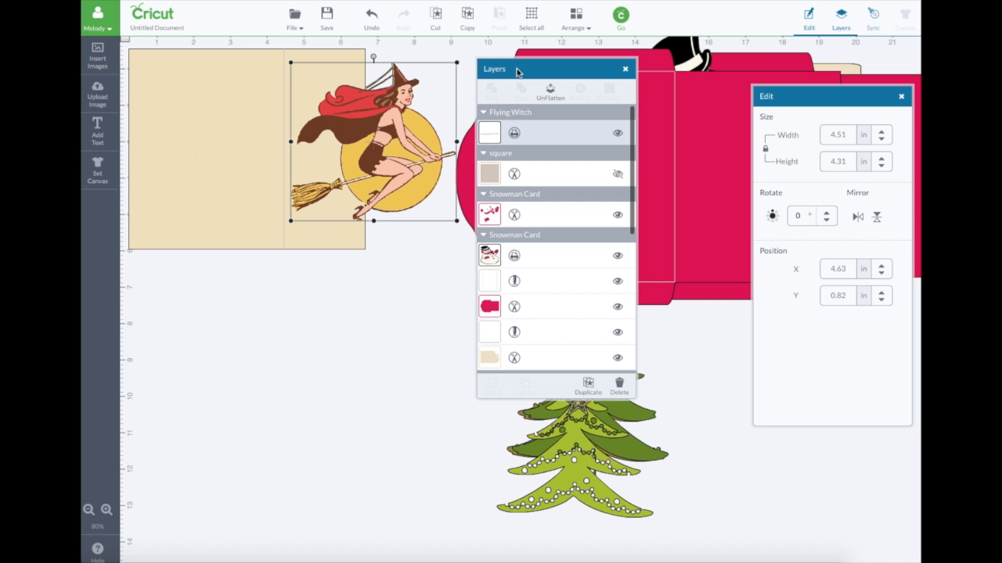
- Move the red envelope covering the snowman down to about X 8.81, Y 4.17 in
{"action": "left_click_drag", "start_coordinate": [517, 72], "coordinate": [346, 220]}
{"action": "left_click_drag", "start_coordinate": [557, 201], "coordinate": [564, 177]}
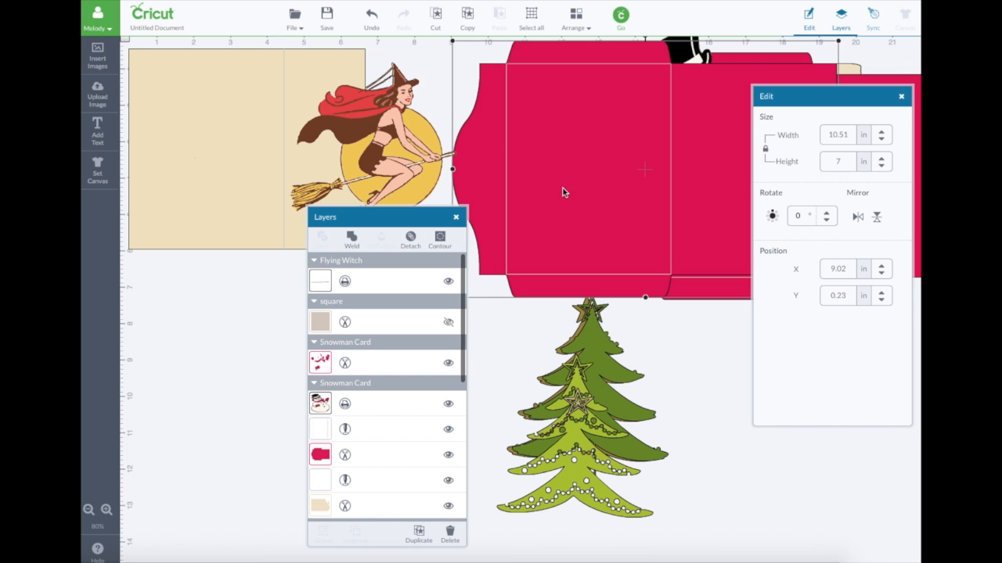
{"action": "left_click_drag", "start_coordinate": [429, 226], "coordinate": [581, 181]}
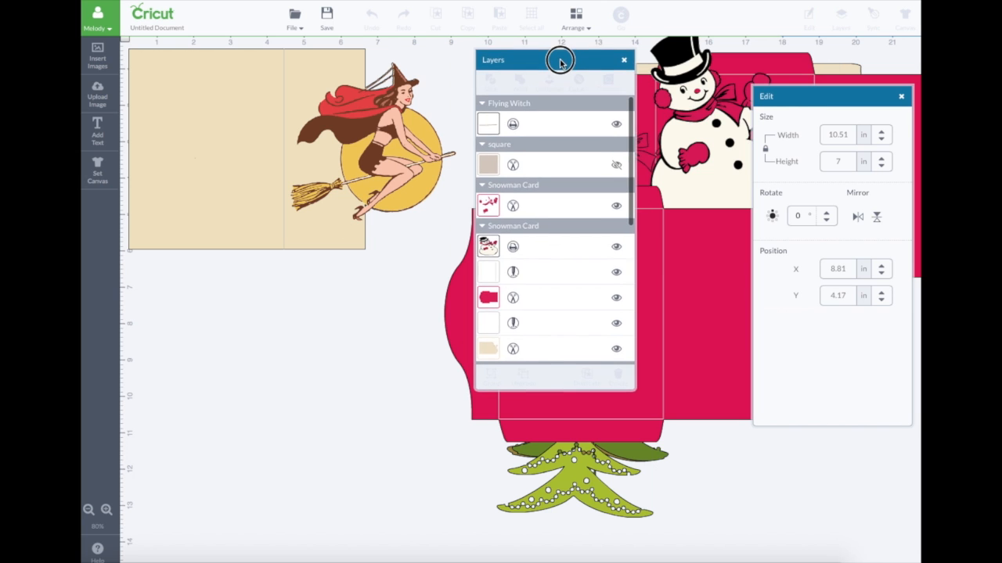
- Hide the Christmas Tree Card's star layer and its light green, dark green, and brown tree layers
{"action": "scroll", "coordinate": [566, 264], "scroll_direction": "down", "scroll_amount": 5}
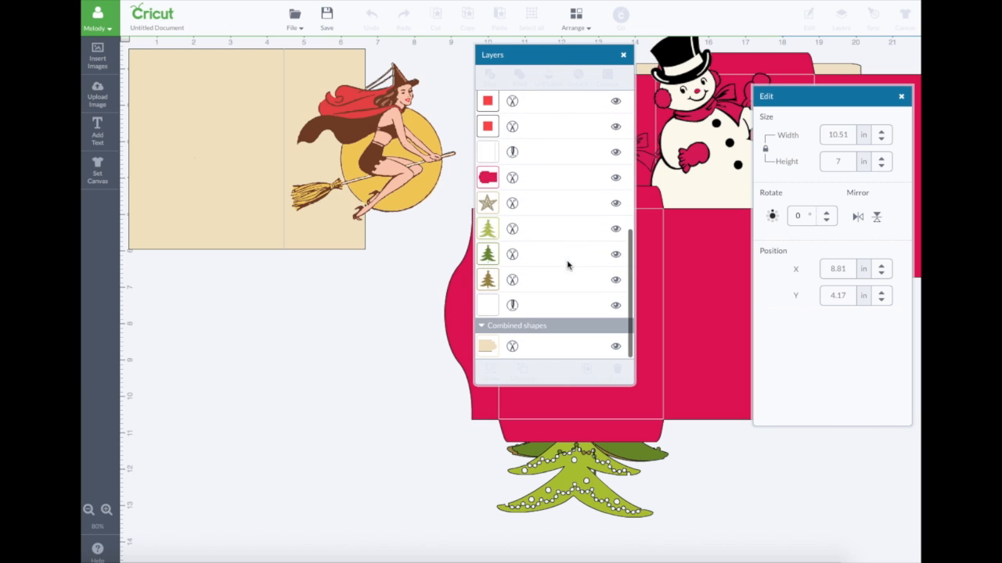
{"action": "left_click", "coordinate": [615, 203]}
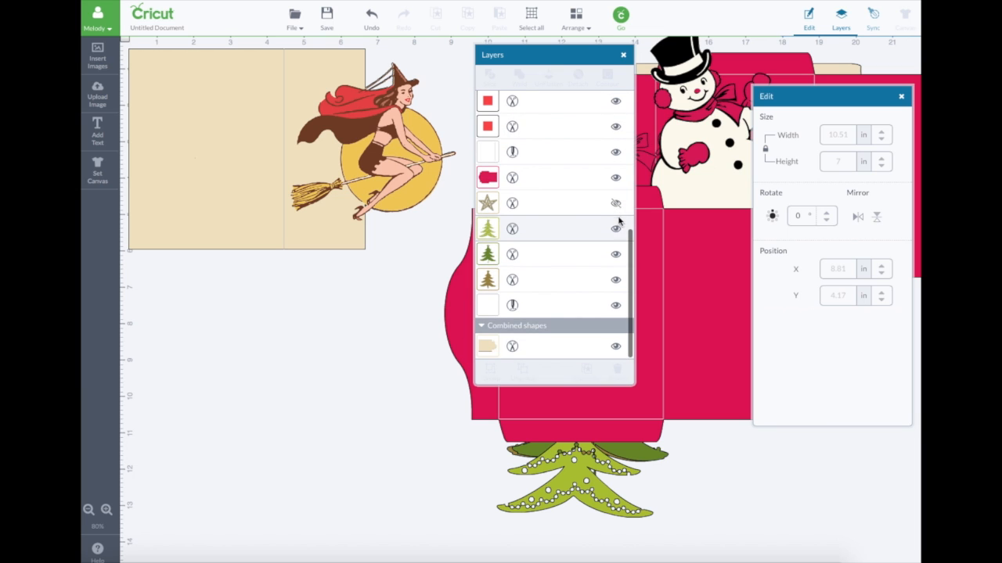
{"action": "left_click", "coordinate": [615, 229]}
{"action": "left_click", "coordinate": [615, 254]}
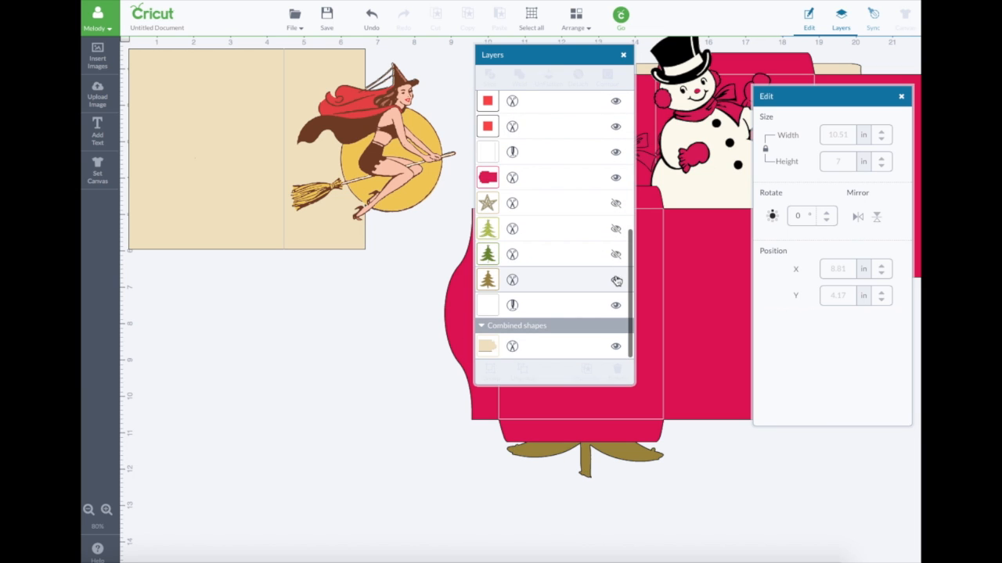
{"action": "left_click", "coordinate": [615, 281]}
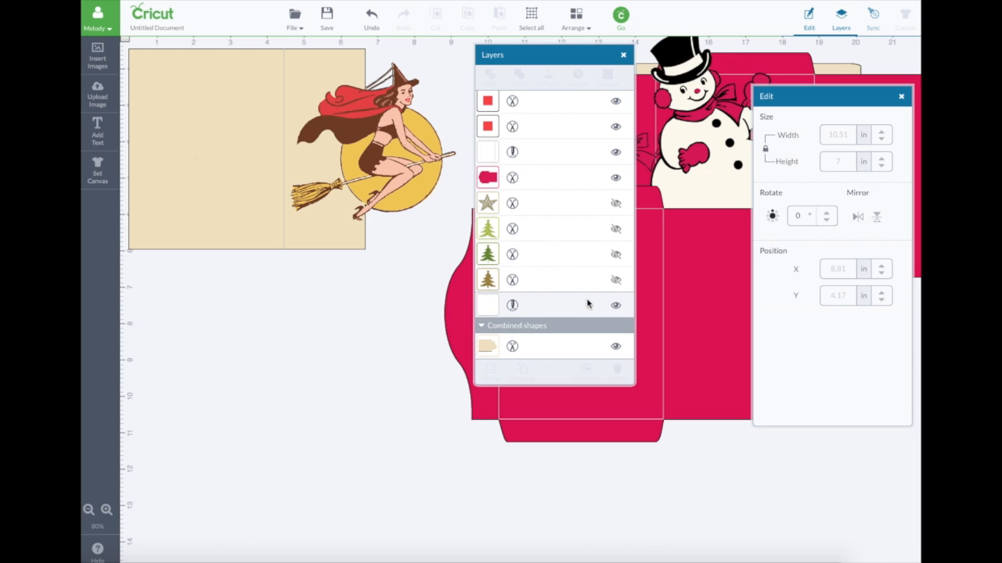
- Move the flattened witch and moon off the card to about X 3.35, Y 6.29 in, and open the project's mat preview
{"action": "left_click", "coordinate": [536, 308]}
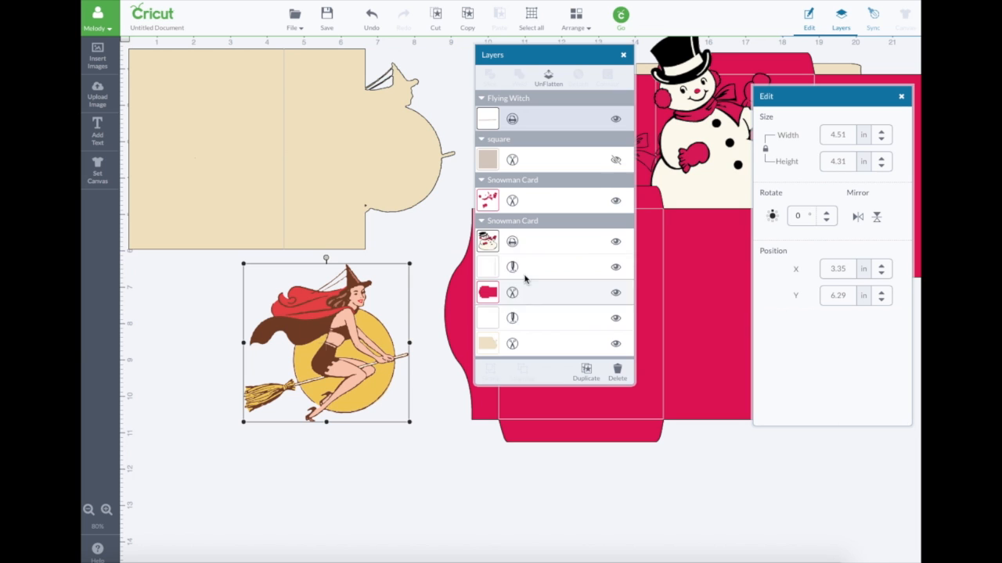
{"action": "left_click", "coordinate": [620, 17]}
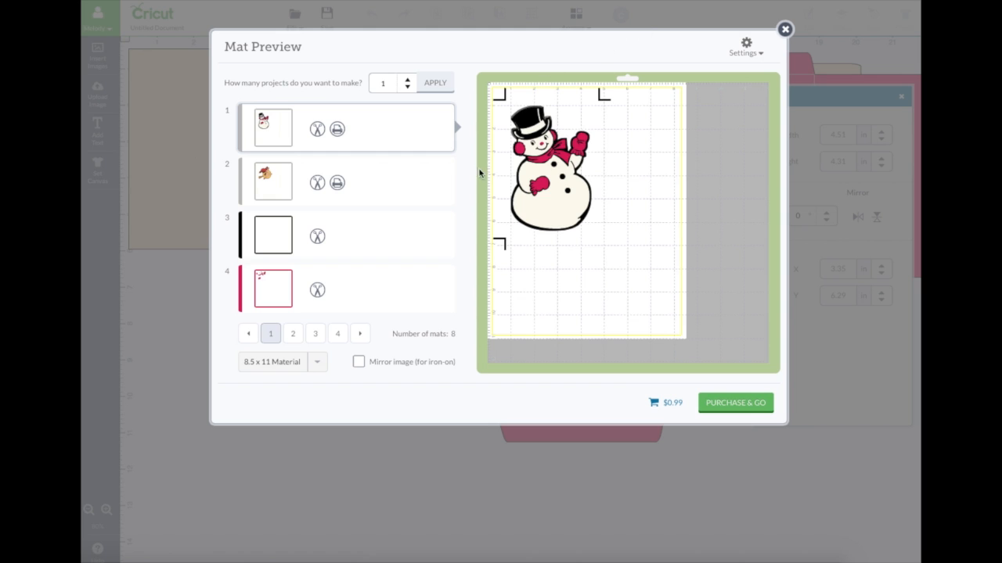
- Examine mats 3 through 8 in the mat preview, comparing the two red envelope mats and checking the beige card mats with score lines
{"action": "left_click", "coordinate": [377, 243]}
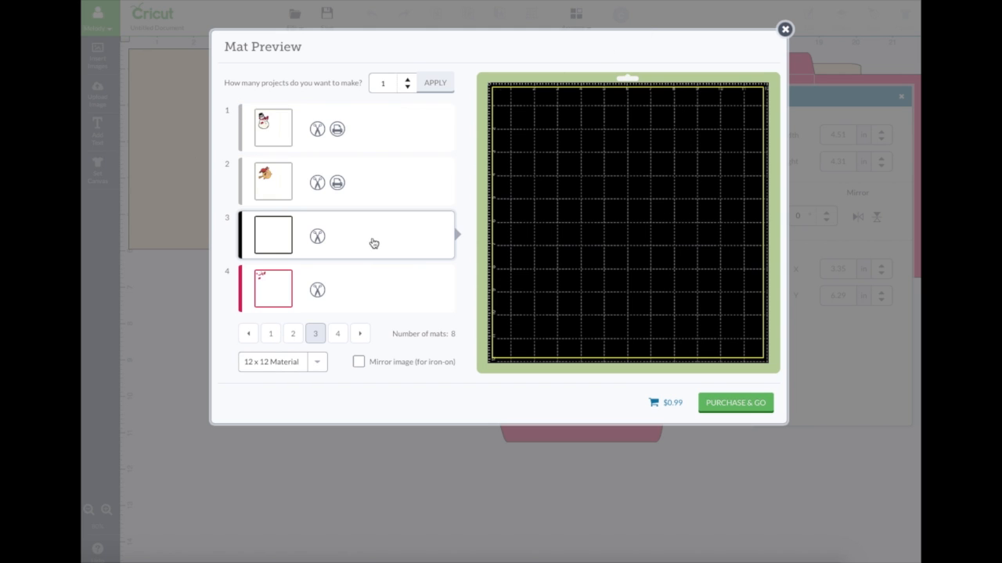
{"action": "left_click", "coordinate": [415, 281]}
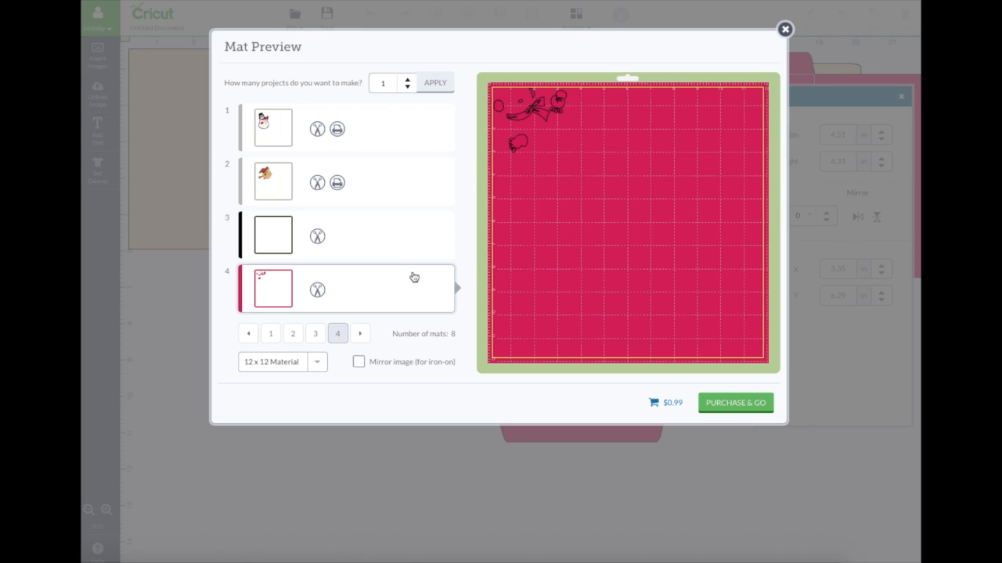
{"action": "left_click", "coordinate": [360, 334]}
{"action": "left_click", "coordinate": [378, 195]}
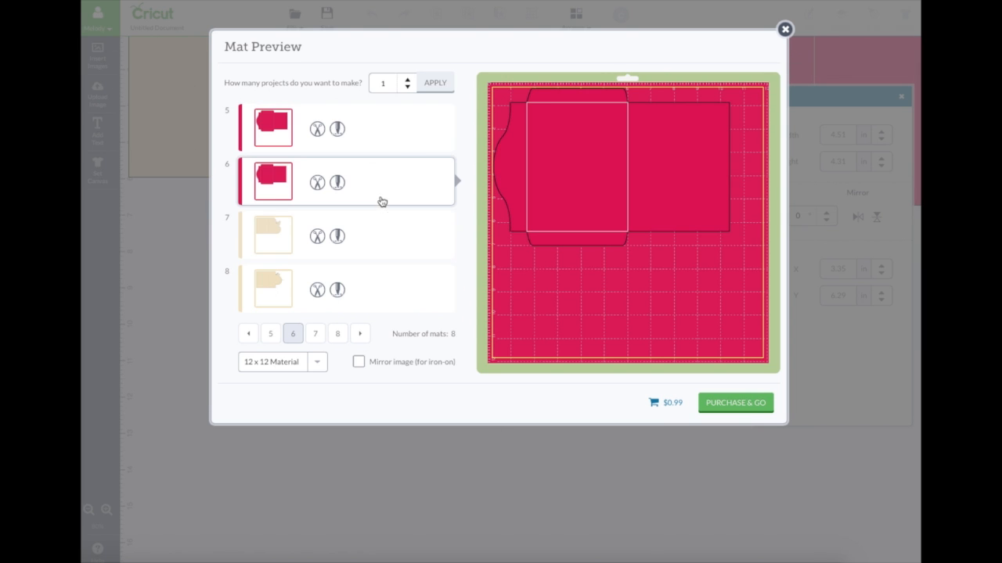
{"action": "left_click", "coordinate": [385, 225]}
{"action": "left_click", "coordinate": [381, 274]}
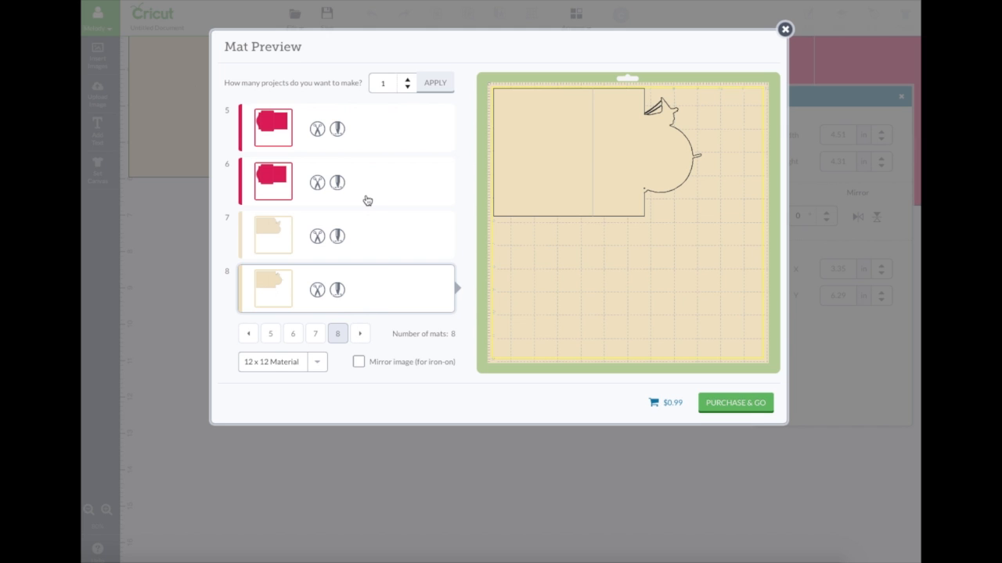
{"action": "left_click", "coordinate": [372, 138]}
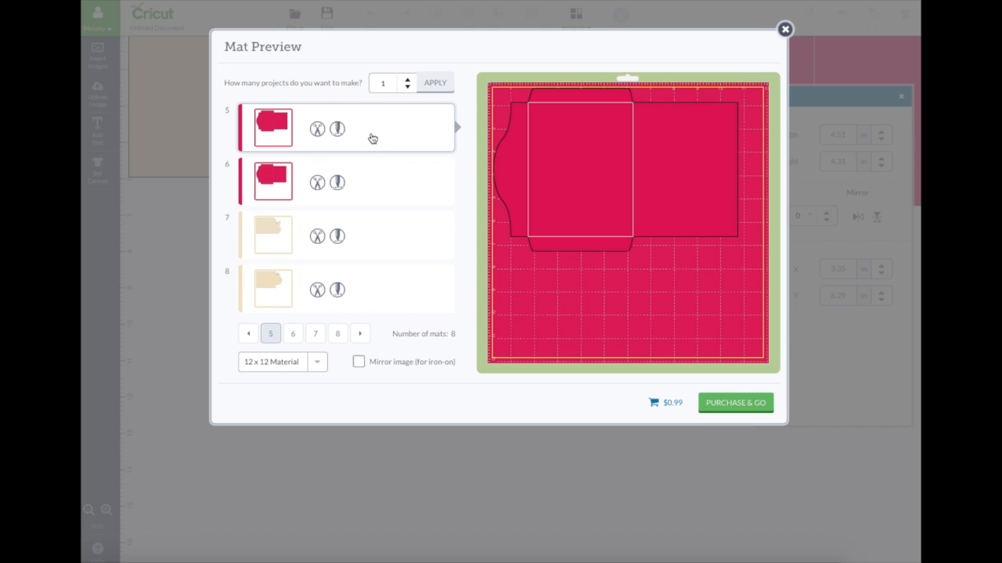
{"action": "left_click", "coordinate": [406, 183]}
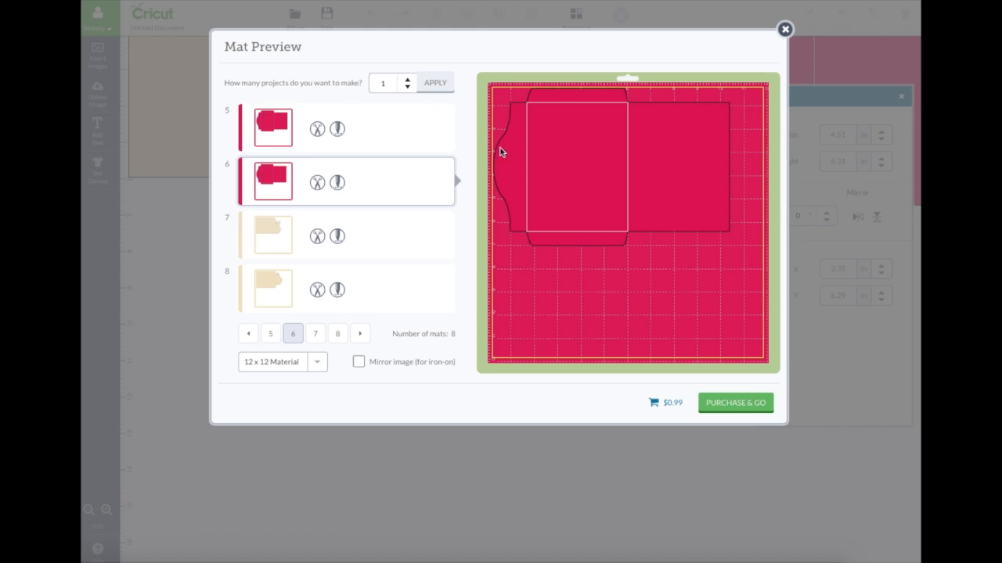
{"action": "left_click", "coordinate": [395, 131]}
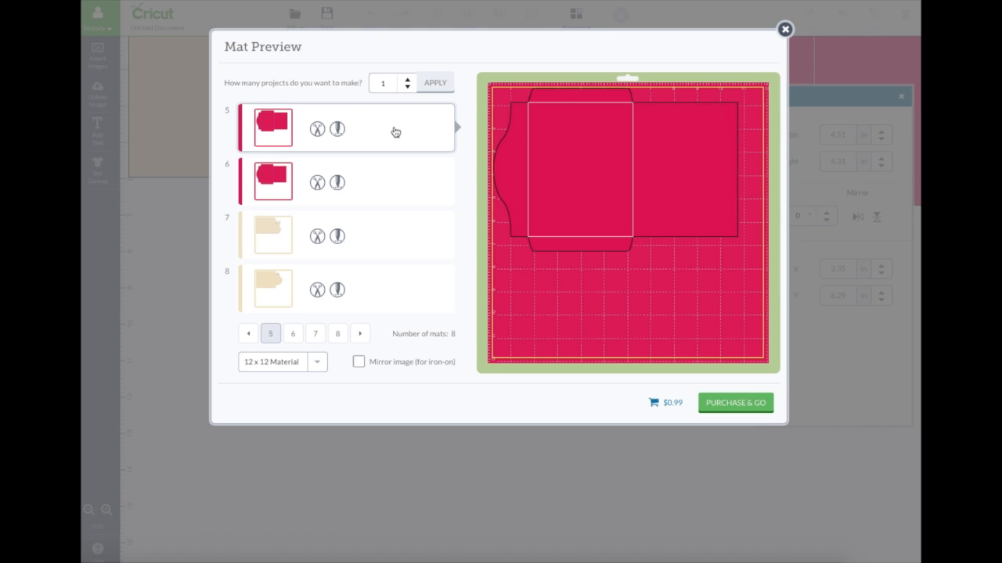
{"action": "left_click", "coordinate": [400, 180]}
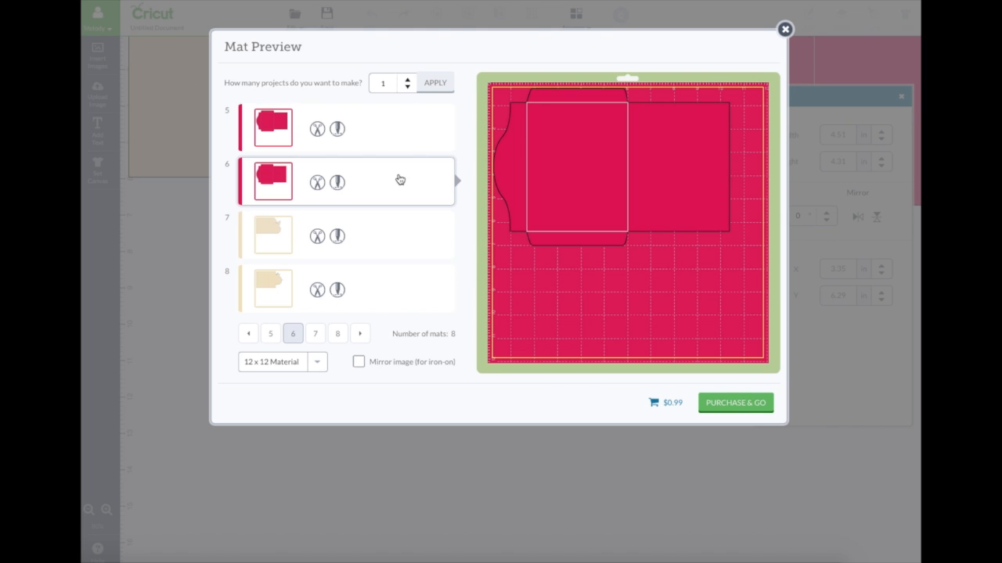
{"action": "left_click", "coordinate": [382, 249]}
{"action": "left_click", "coordinate": [396, 292]}
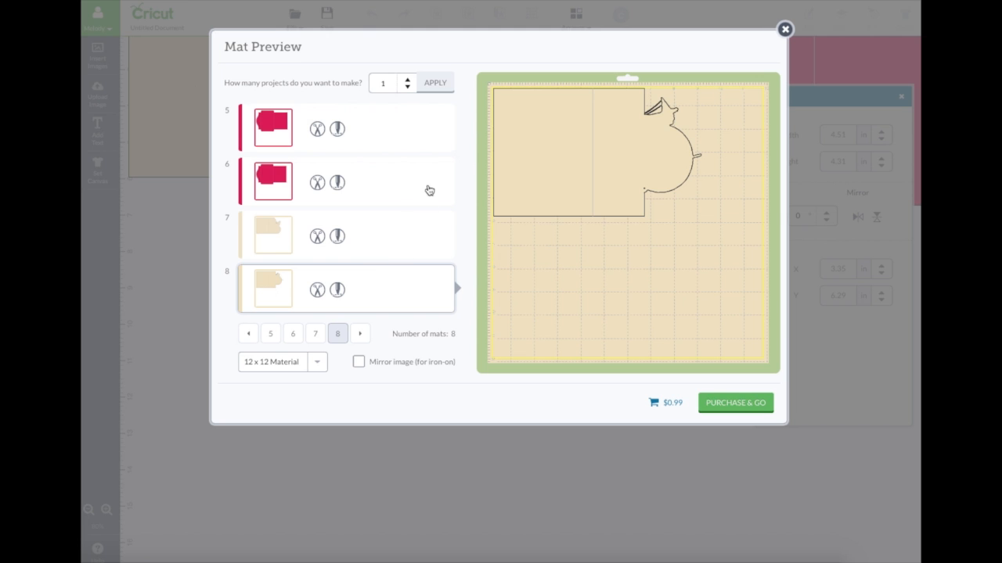
- Purchase the Christmas Tree Card image, entering the account password to authorize the purchase
{"action": "left_click", "coordinate": [732, 406]}
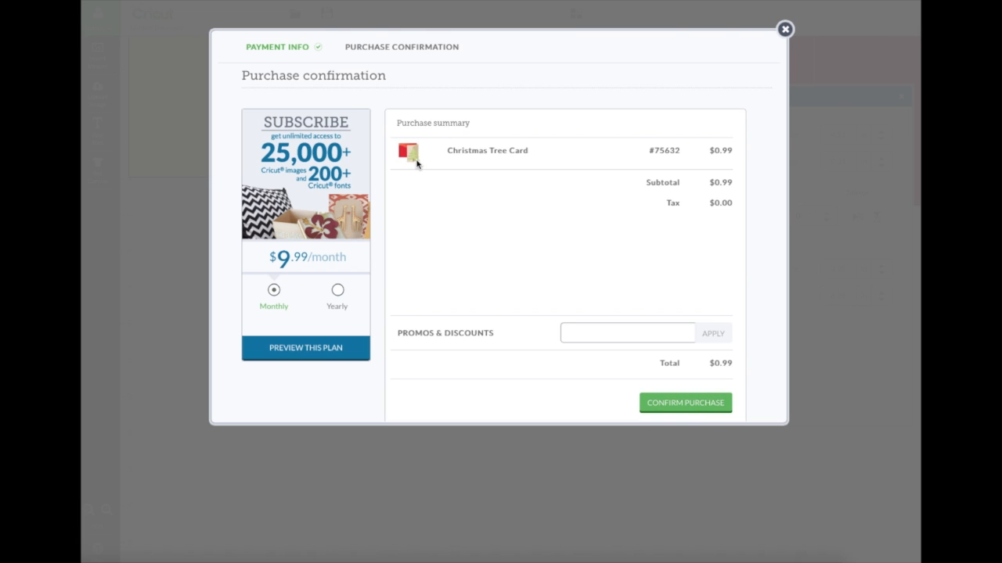
{"action": "left_click", "coordinate": [695, 407]}
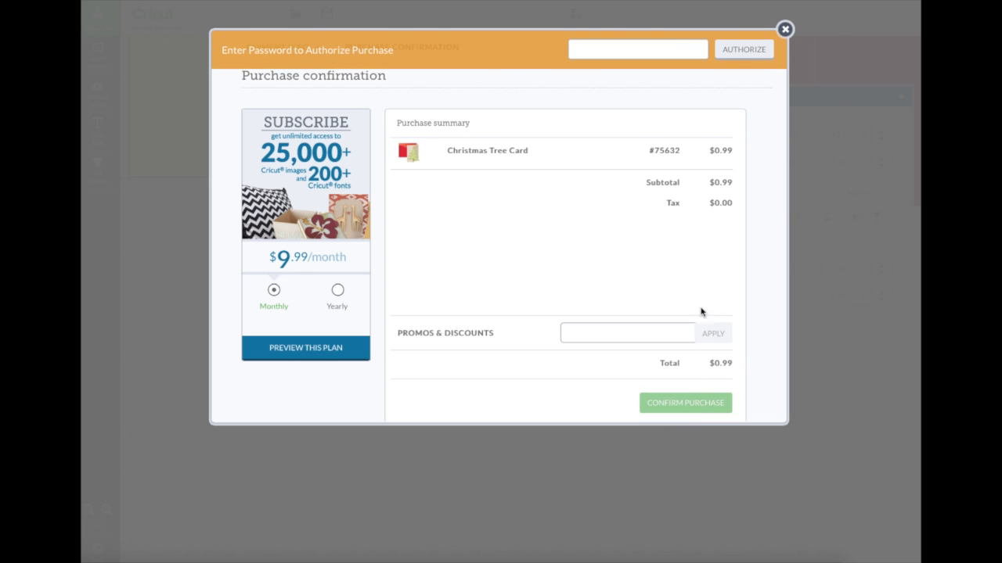
{"action": "left_click", "coordinate": [683, 52]}
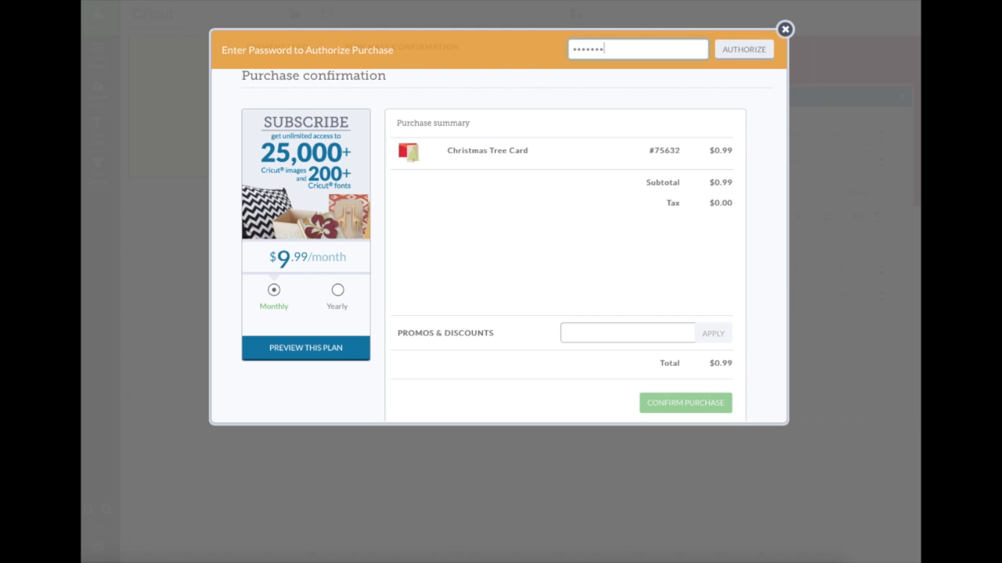
{"action": "left_click", "coordinate": [745, 49]}
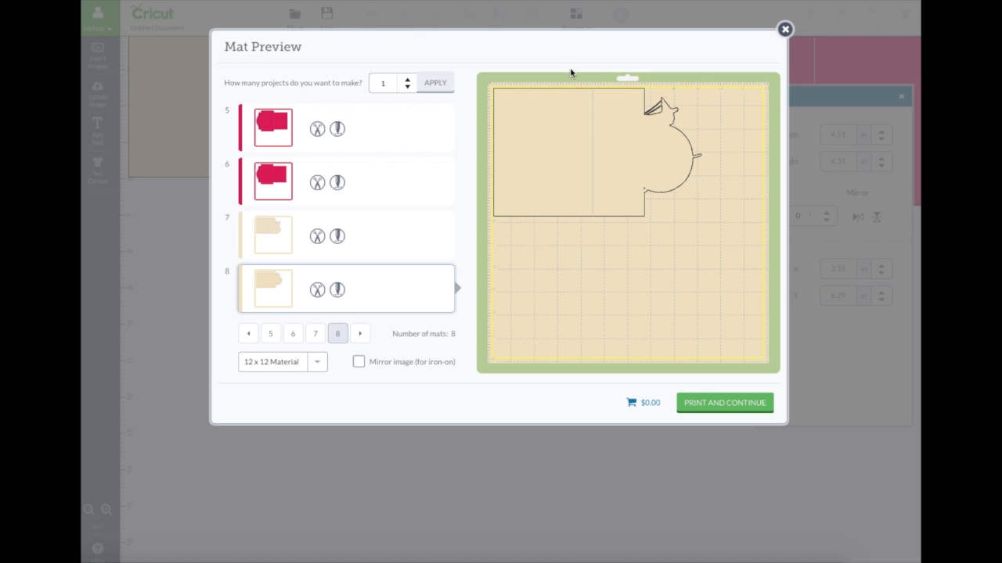
- Continue to printing the print-then-cut images and format the page setup for the EPSON WF-7620 Series printer
{"action": "left_click", "coordinate": [727, 403]}
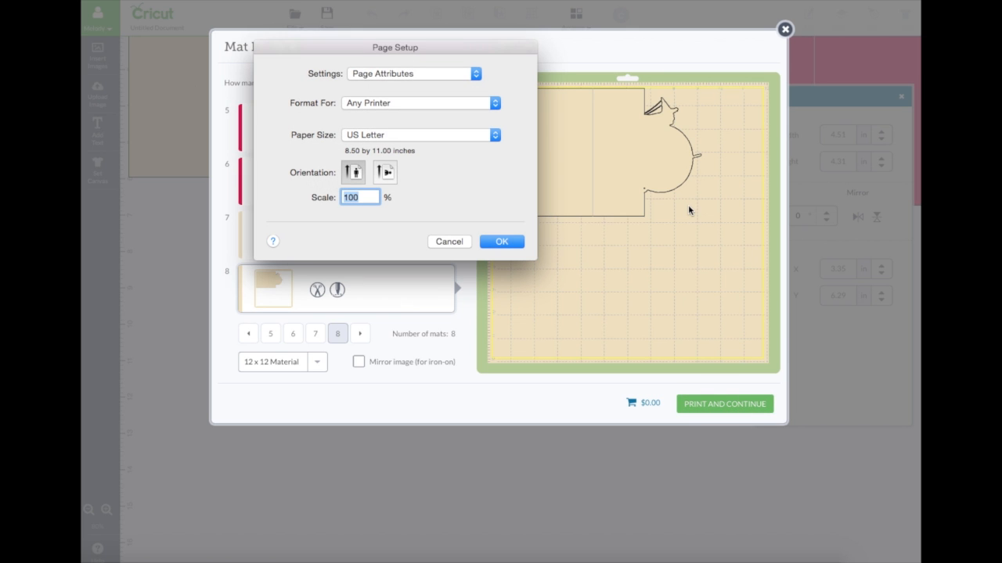
{"action": "left_click", "coordinate": [494, 103]}
{"action": "left_click", "coordinate": [448, 133]}
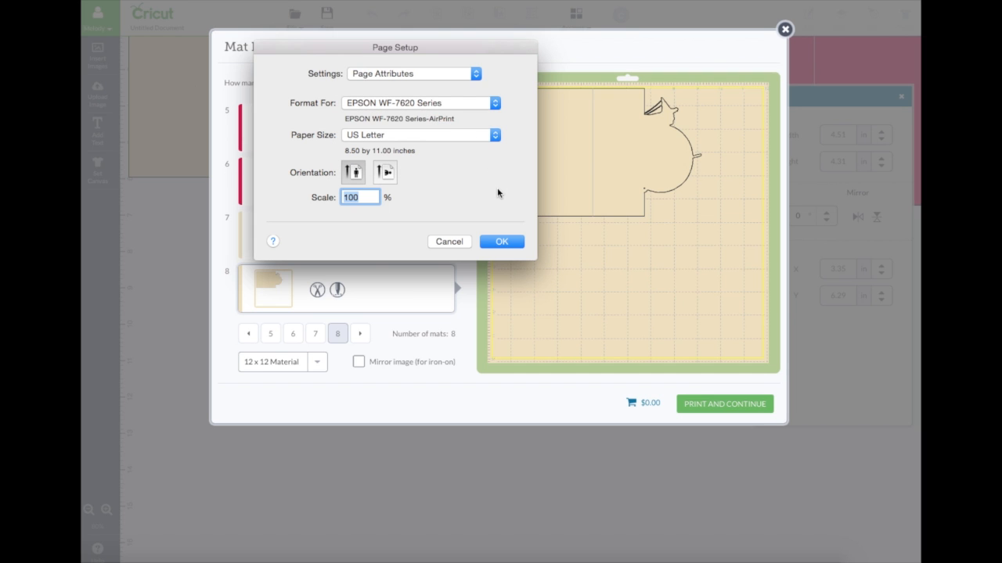
{"action": "left_click", "coordinate": [510, 243]}
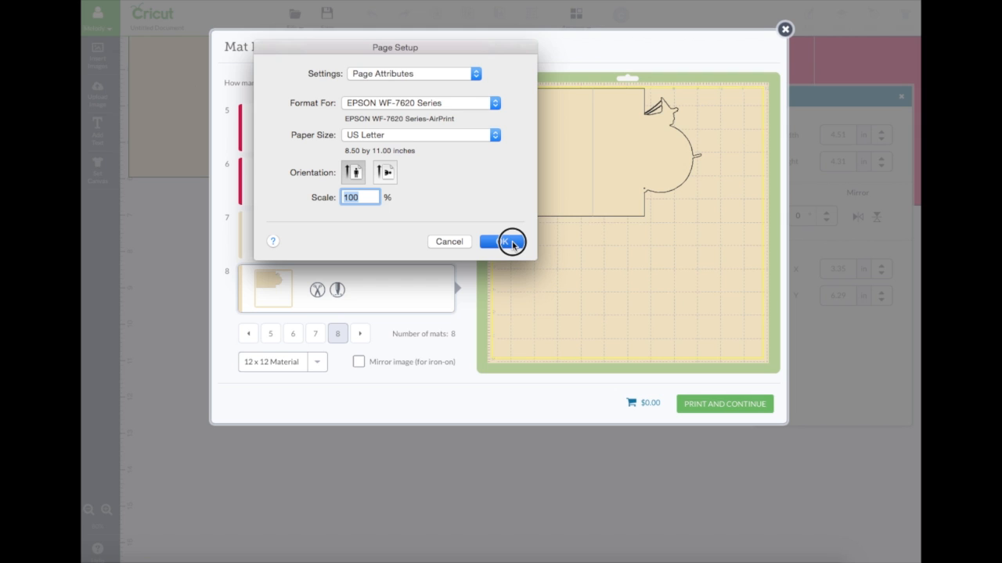
{"action": "left_click_drag", "start_coordinate": [512, 243], "coordinate": [513, 205]}
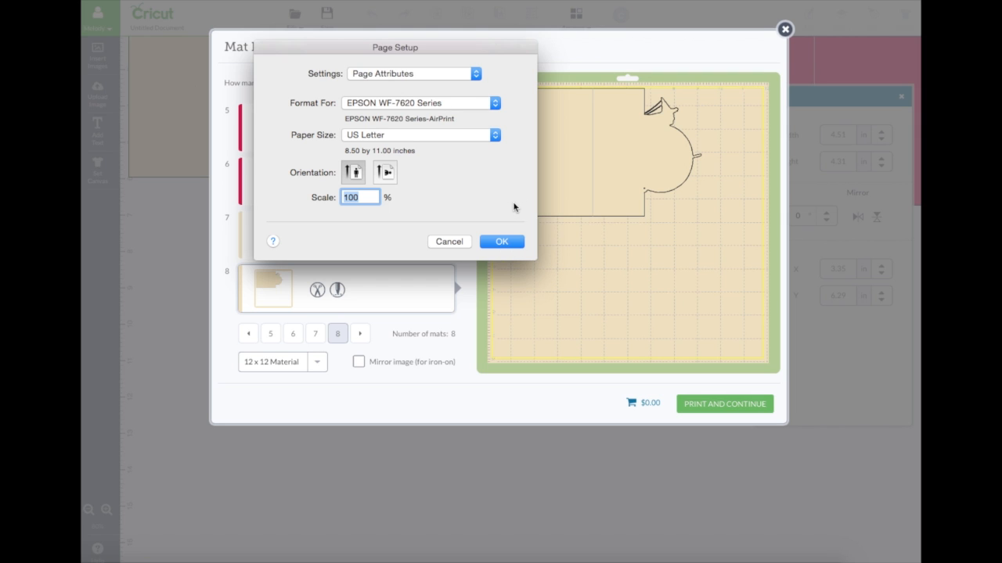